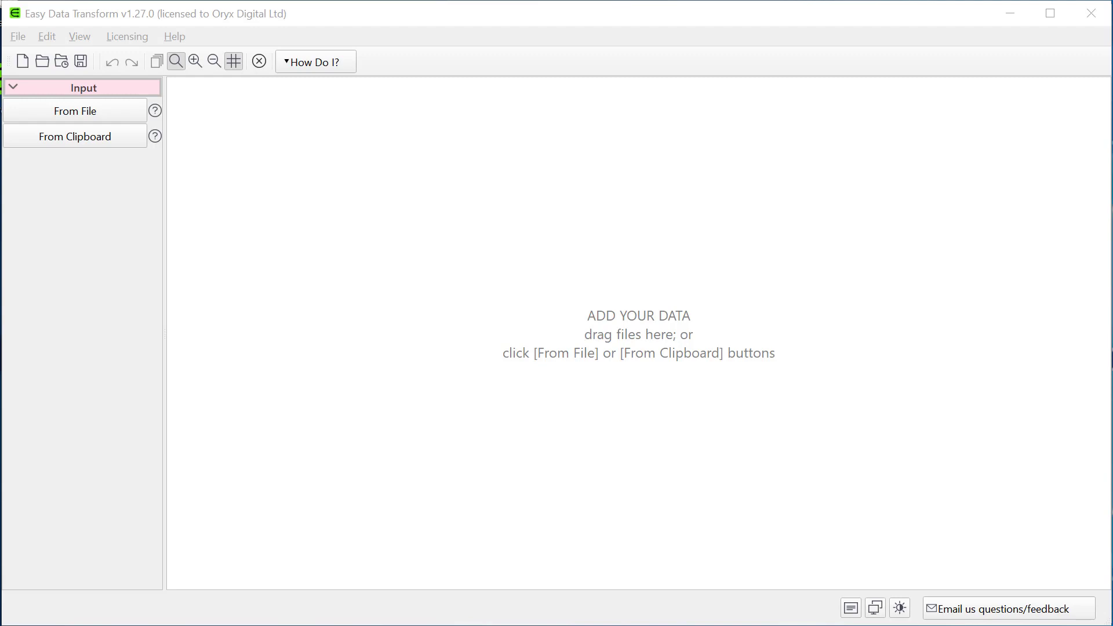
Preview the COVID-19 geographic distribution spreadsheet and load it onto the canvas as input data.
{"action": "key", "text": "alt+Tab"}
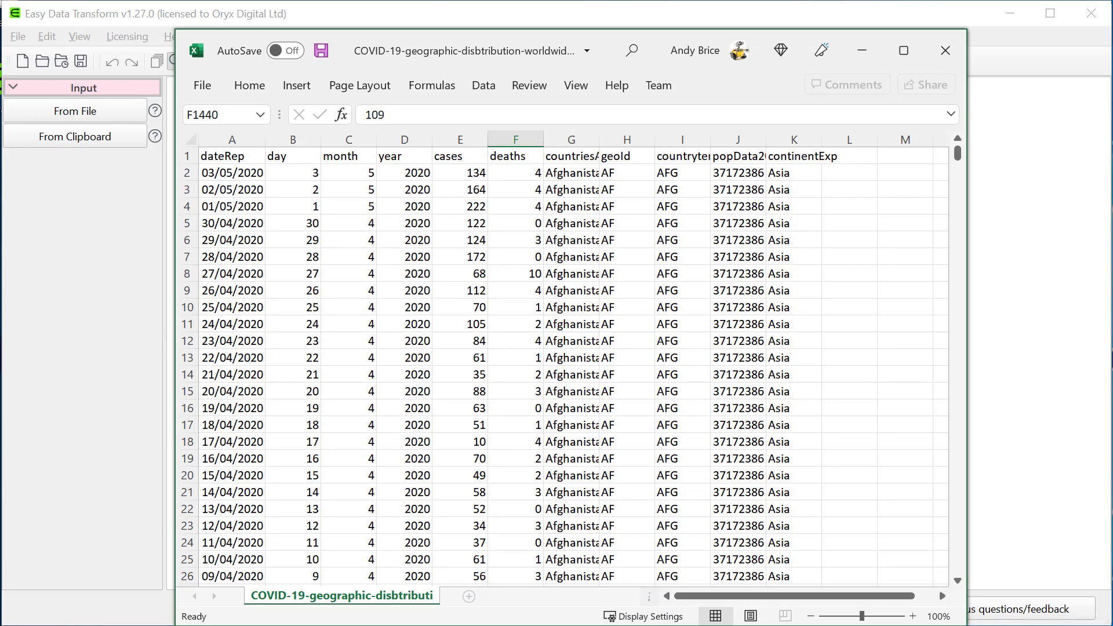
{"action": "left_click", "coordinate": [862, 51]}
{"action": "left_click_drag", "start_coordinate": [201, 161], "coordinate": [418, 350]}
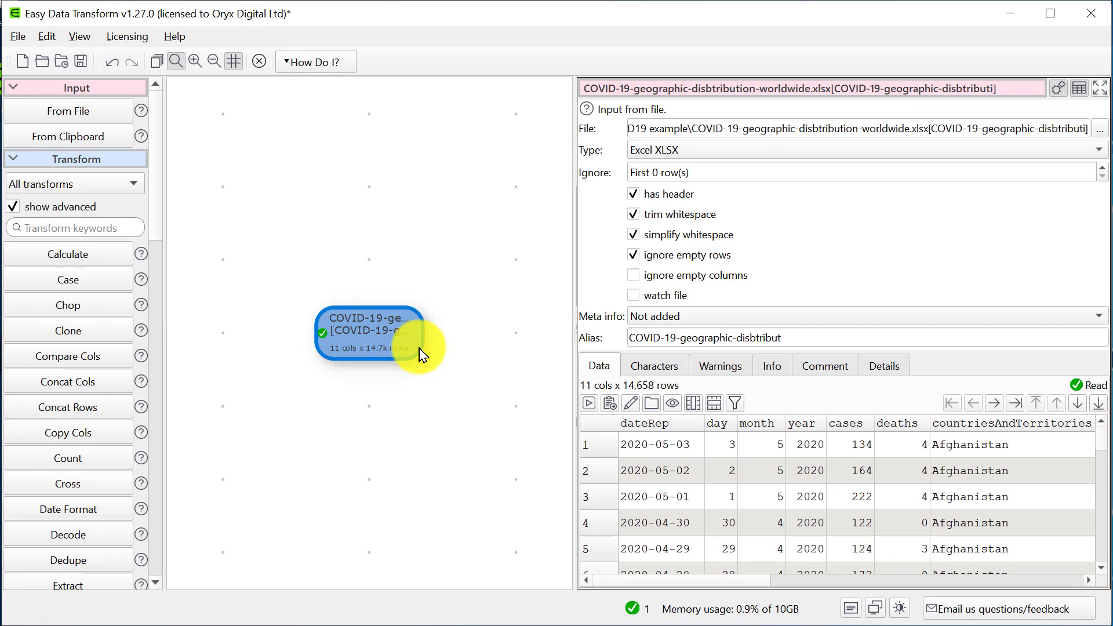
{"action": "scroll", "coordinate": [162, 486], "scroll_direction": "down", "scroll_amount": 5}
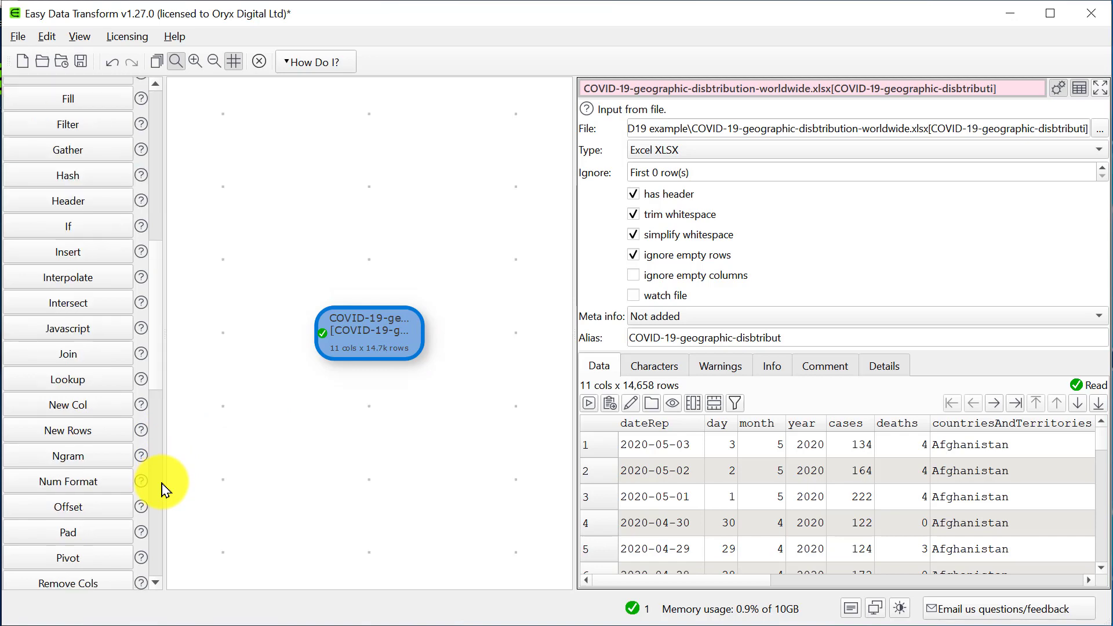
Add a Filter transform with the first condition month >= 1.
{"action": "left_click", "coordinate": [69, 127]}
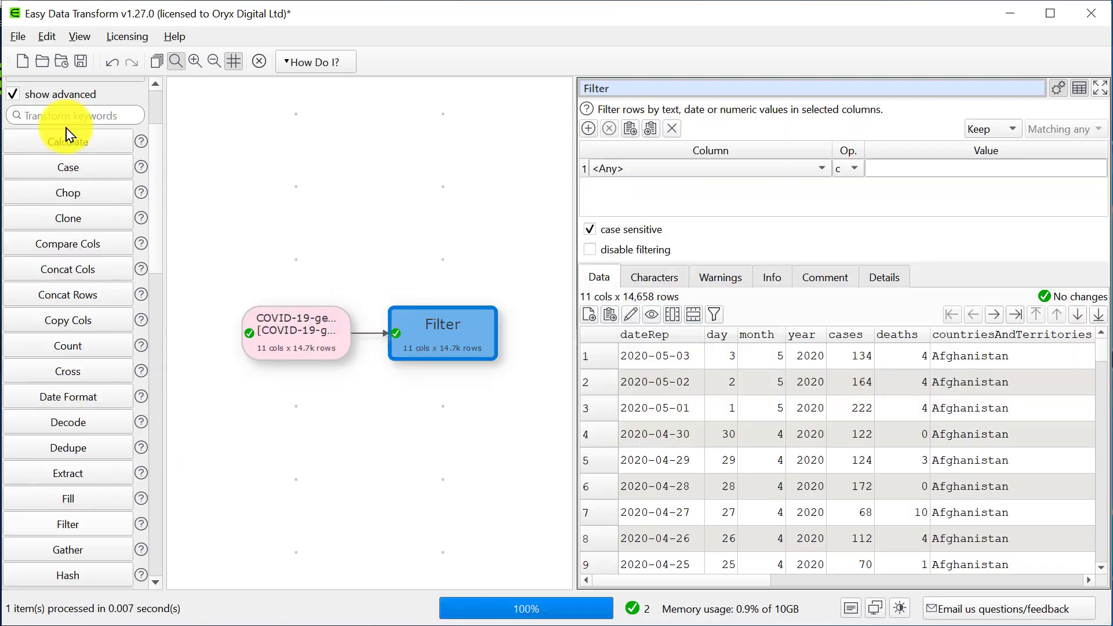
{"action": "left_click", "coordinate": [653, 167]}
{"action": "left_click", "coordinate": [660, 276]}
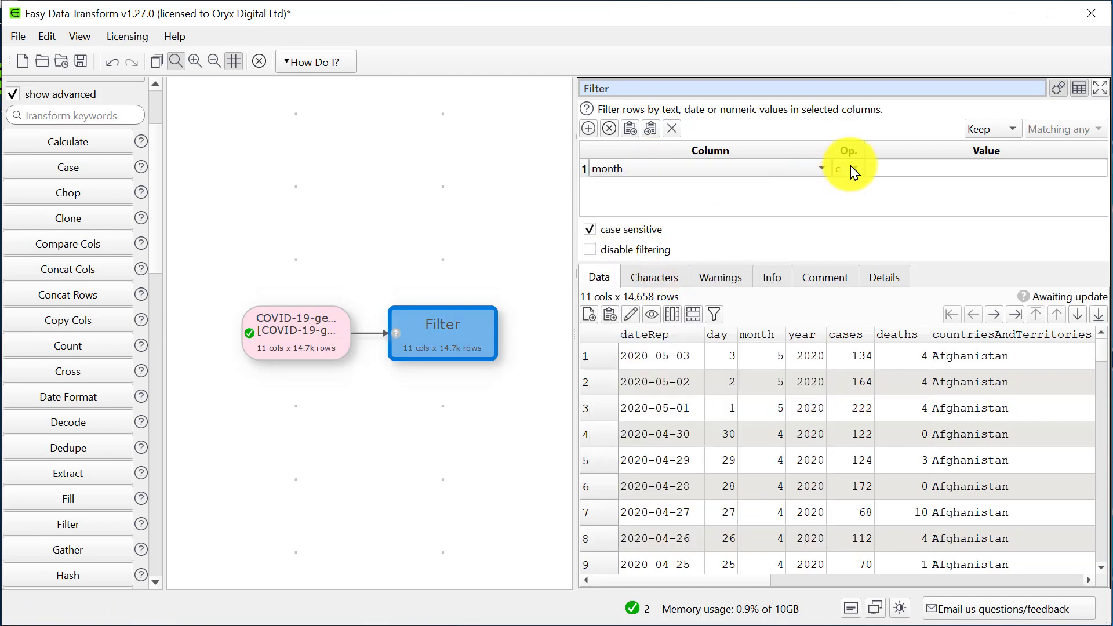
{"action": "left_click", "coordinate": [853, 169]}
{"action": "left_click", "coordinate": [875, 255]}
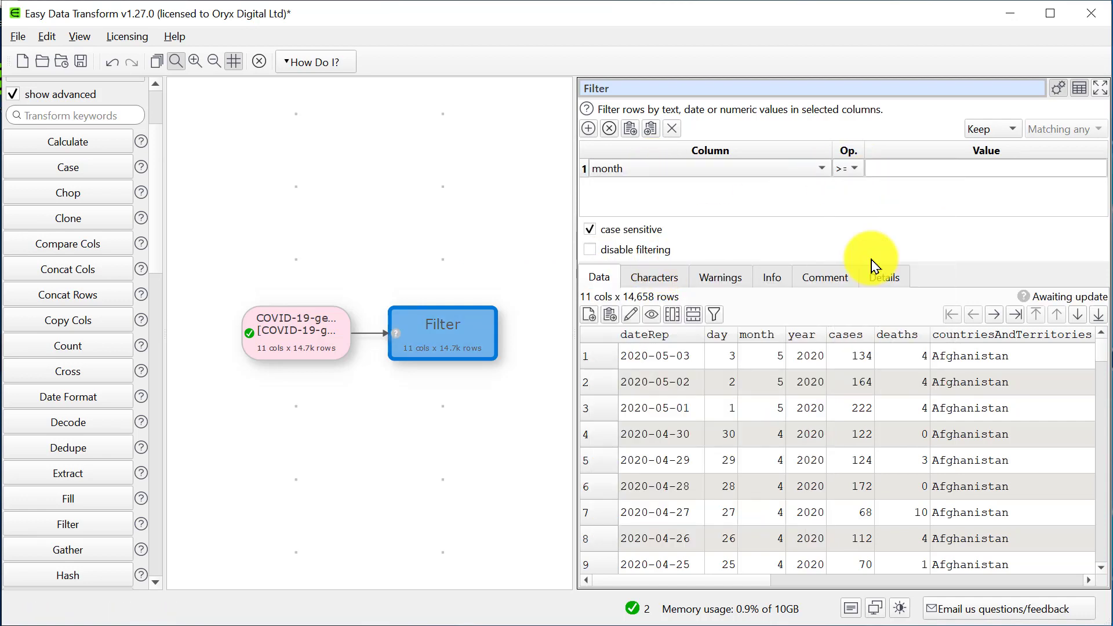
{"action": "left_click", "coordinate": [936, 172]}
{"action": "type", "text": "1"}
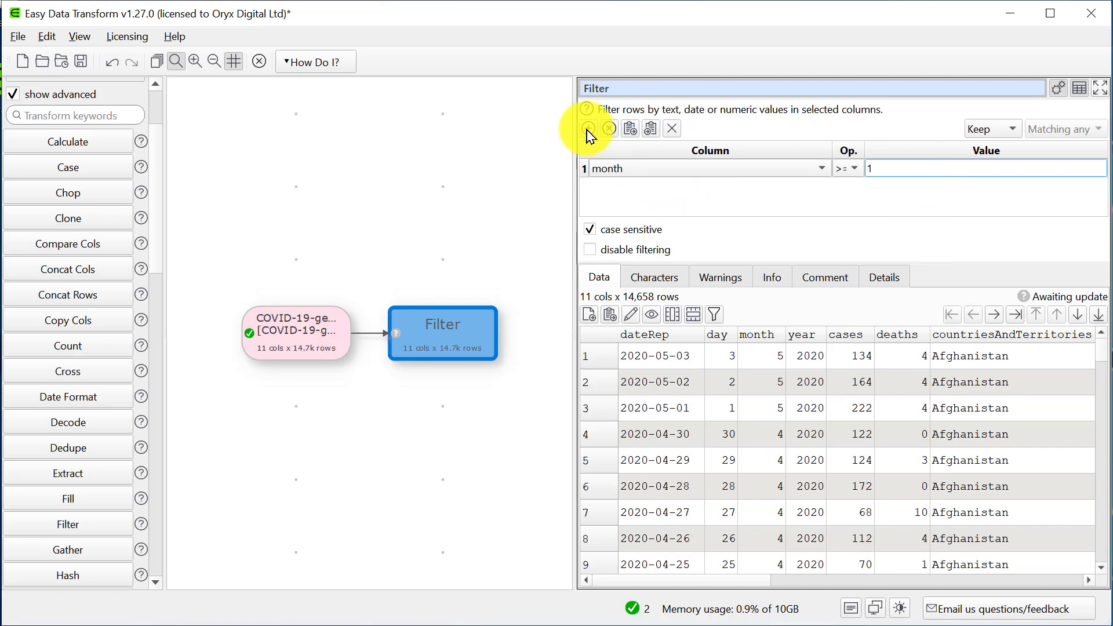
Add a second condition month <= 4 and make the filter match all conditions.
{"action": "left_click", "coordinate": [589, 128]}
{"action": "left_click", "coordinate": [623, 194]}
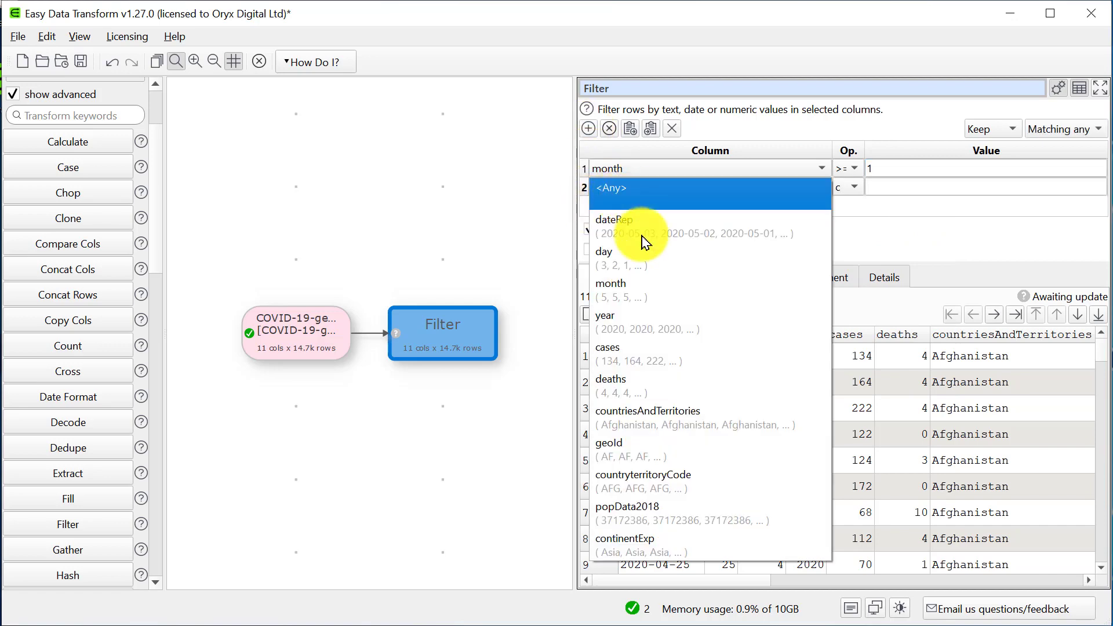
{"action": "left_click", "coordinate": [640, 281]}
{"action": "left_click", "coordinate": [843, 189]}
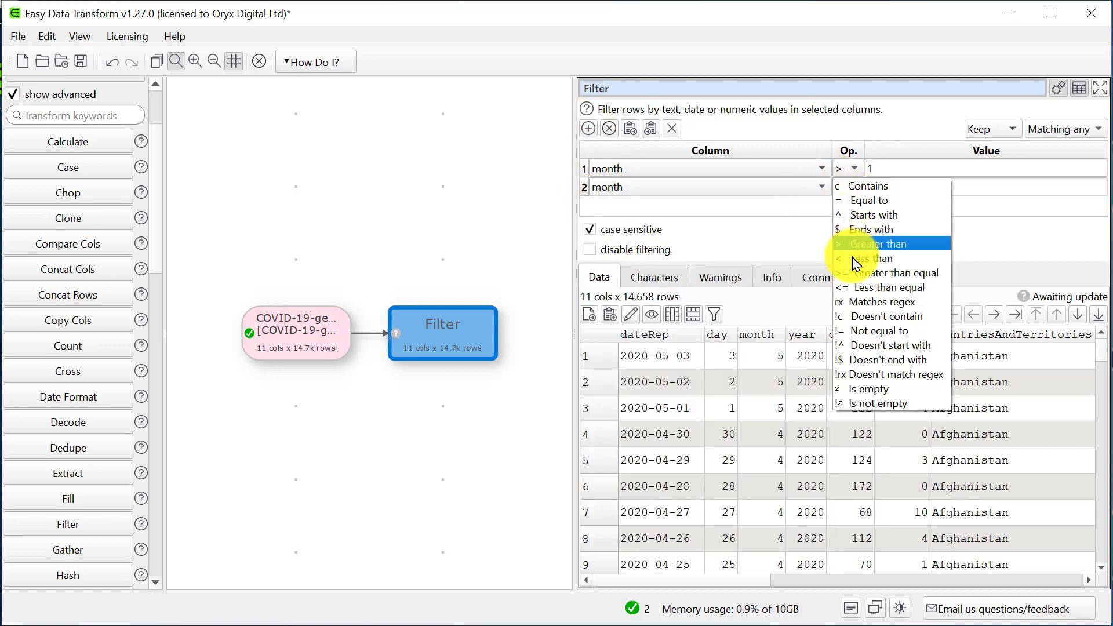
{"action": "left_click", "coordinate": [857, 280]}
{"action": "left_click", "coordinate": [901, 186]}
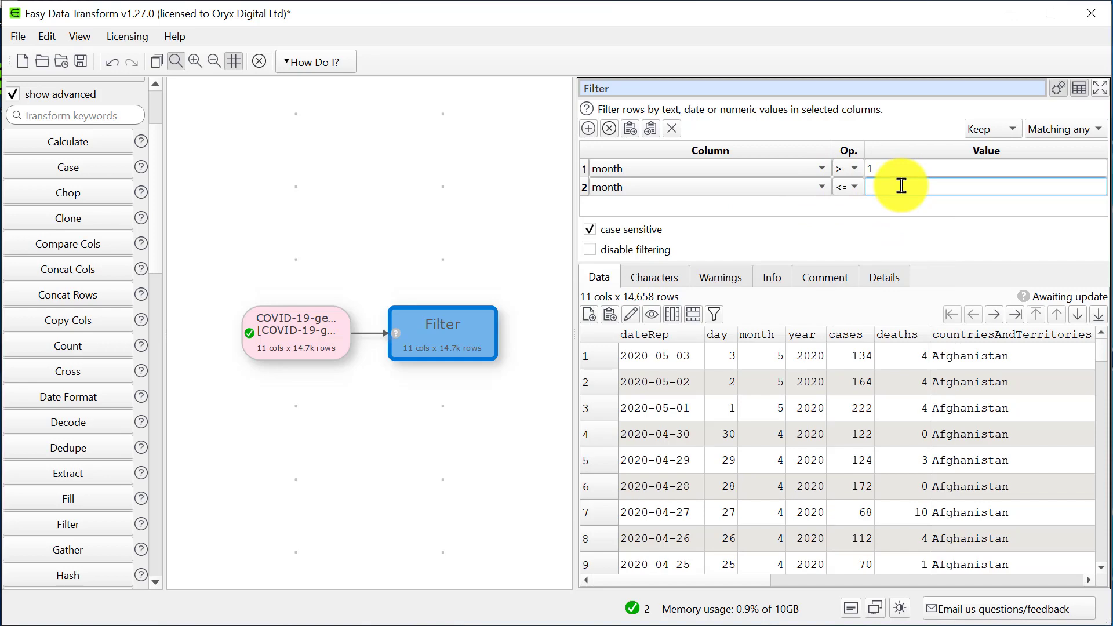
{"action": "type", "text": "4"}
{"action": "left_click", "coordinate": [1057, 129]}
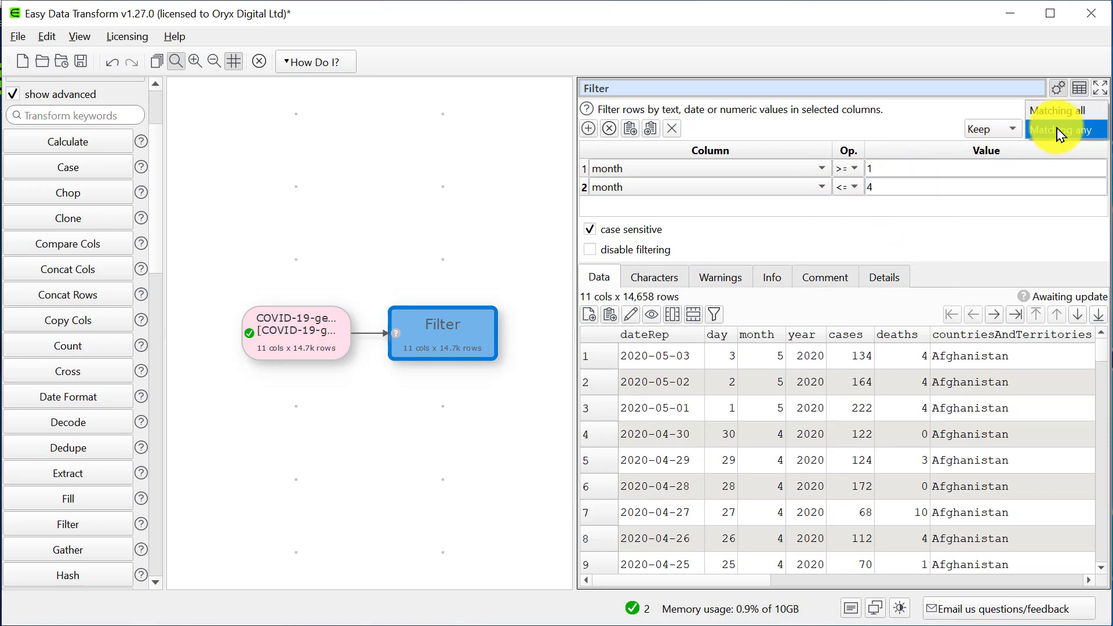
{"action": "left_click", "coordinate": [1059, 115]}
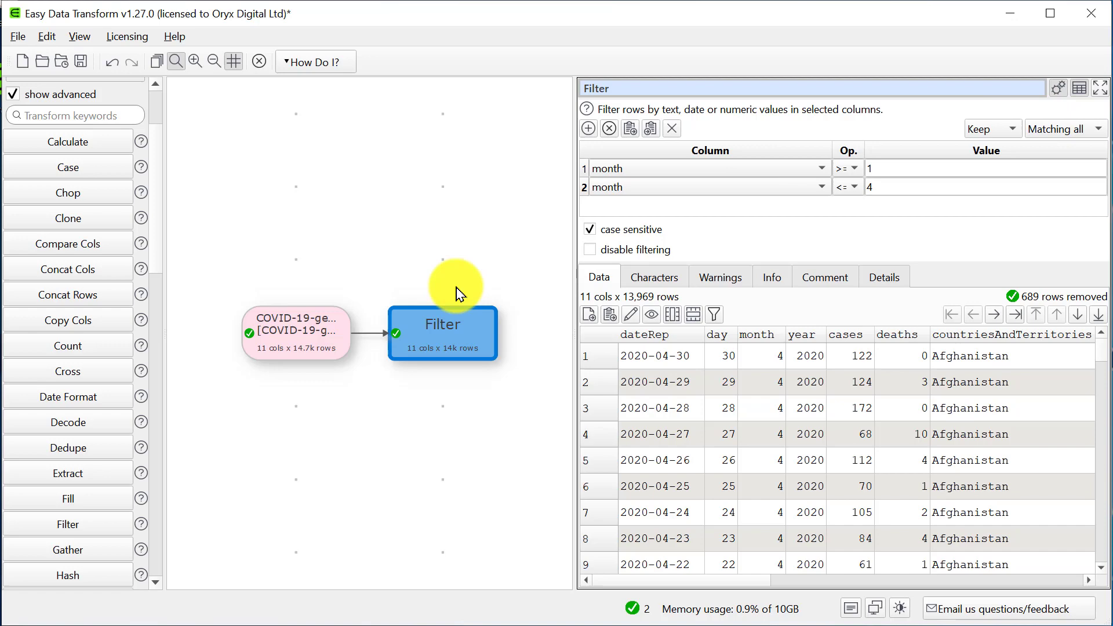
Add a Pivot with month as columns, continentExp as rows and cases summed as values.
{"action": "left_click", "coordinate": [159, 523]}
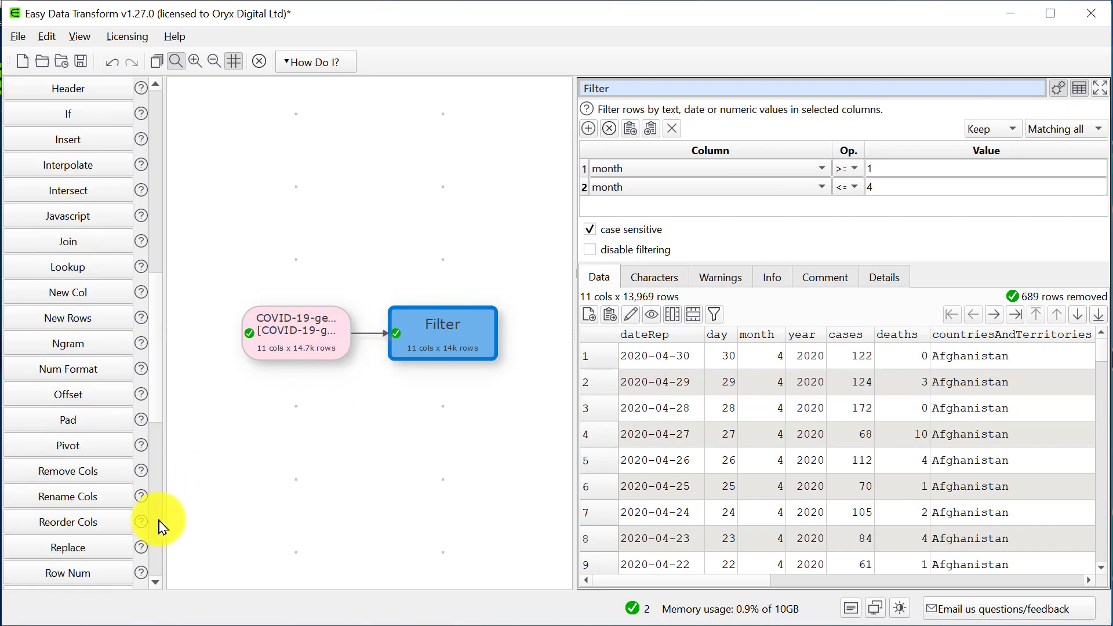
{"action": "left_click", "coordinate": [113, 446]}
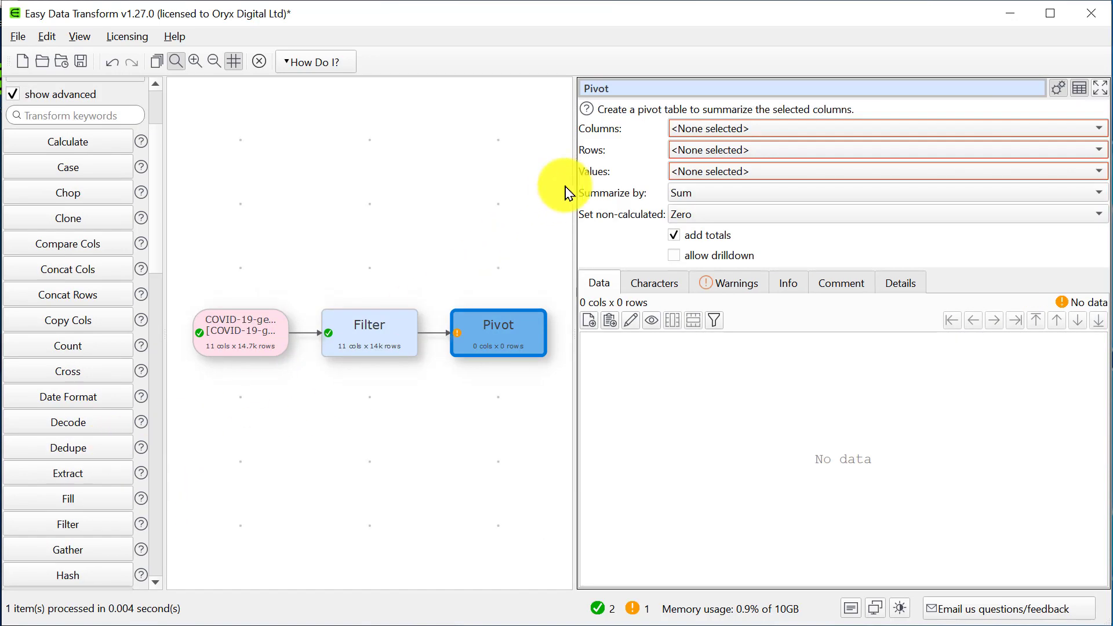
{"action": "left_click", "coordinate": [691, 130]}
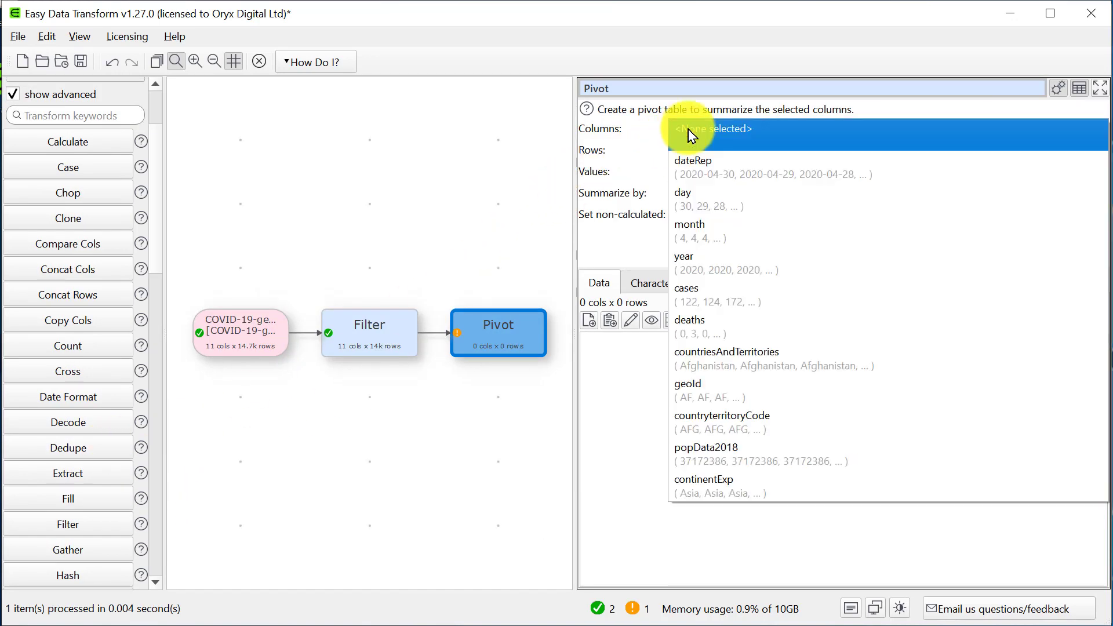
{"action": "left_click", "coordinate": [700, 228]}
{"action": "left_click", "coordinate": [702, 155]}
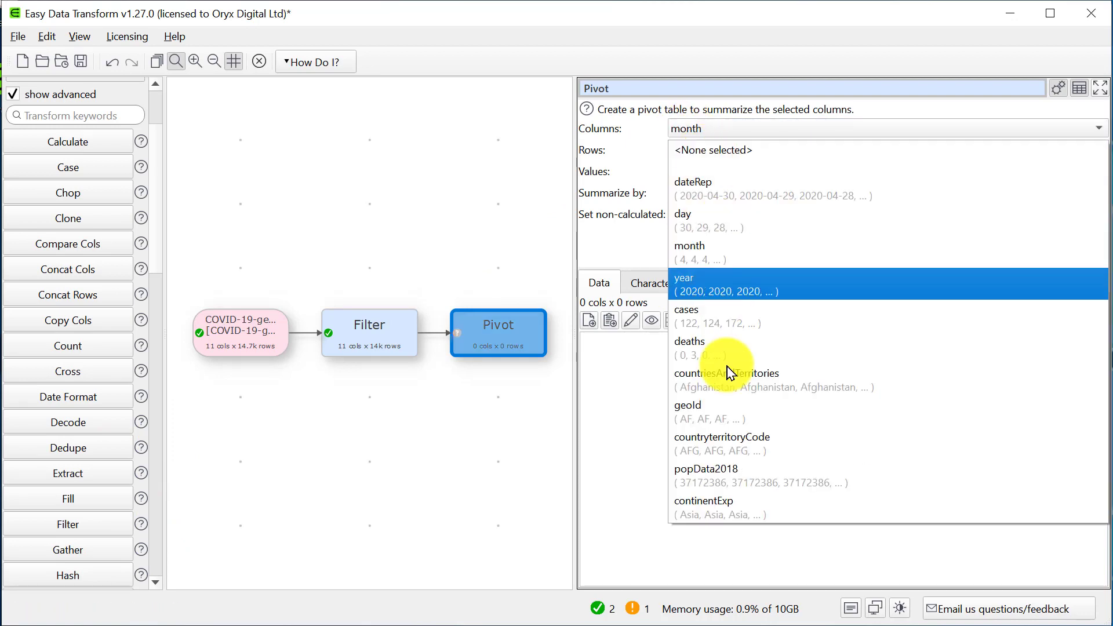
{"action": "left_click", "coordinate": [729, 509]}
{"action": "left_click", "coordinate": [713, 173]}
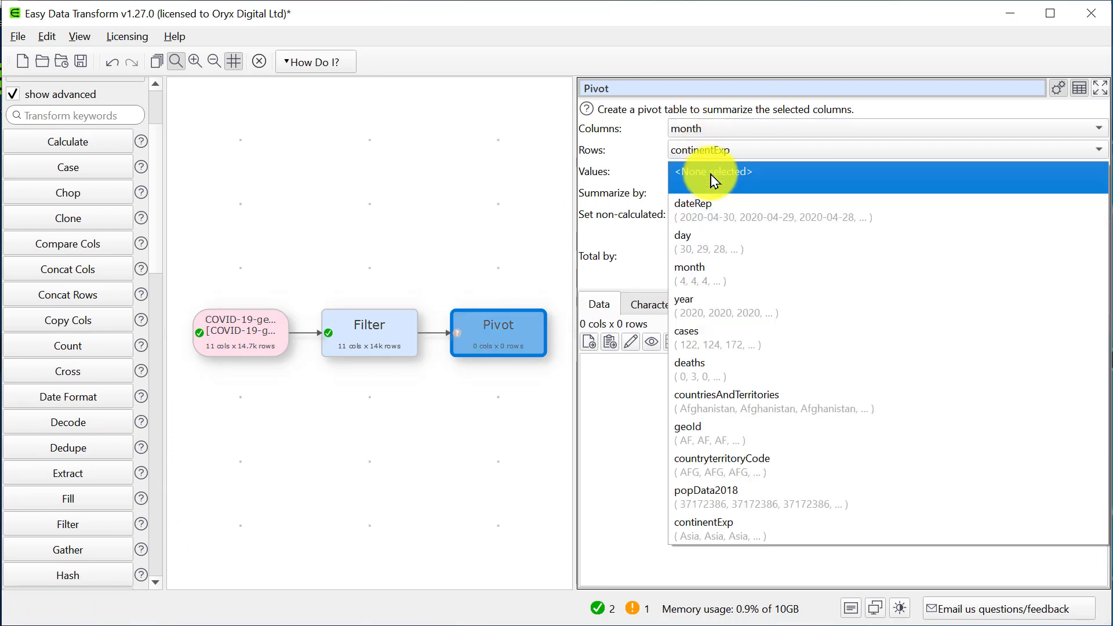
{"action": "left_click", "coordinate": [719, 341]}
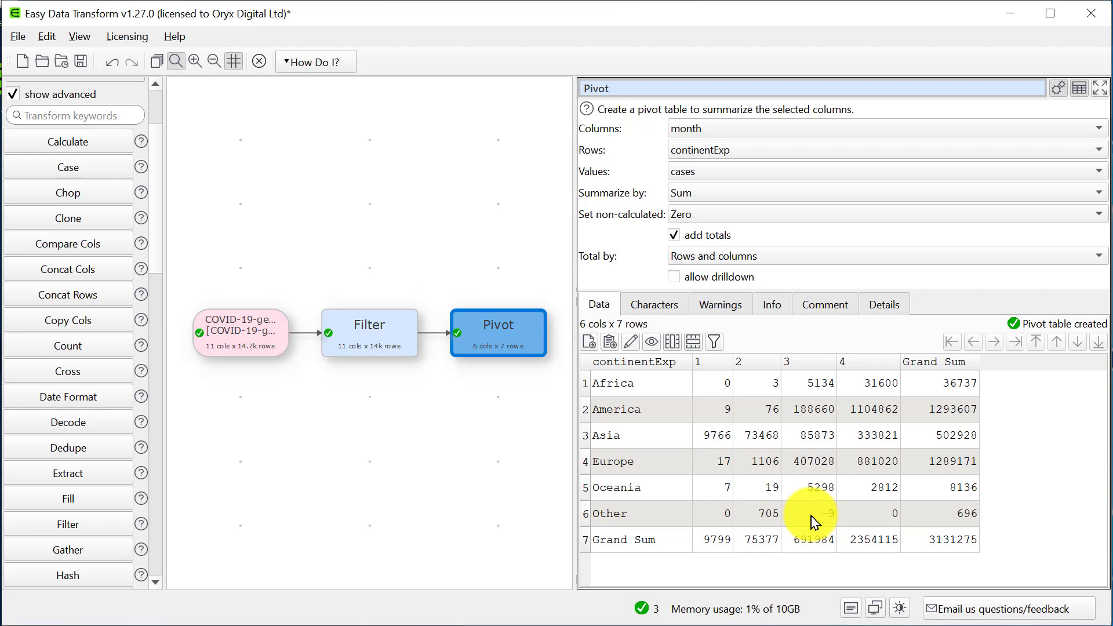
Add a third filter condition cases >= 0, then view the refreshed pivot.
{"action": "left_click", "coordinate": [396, 325]}
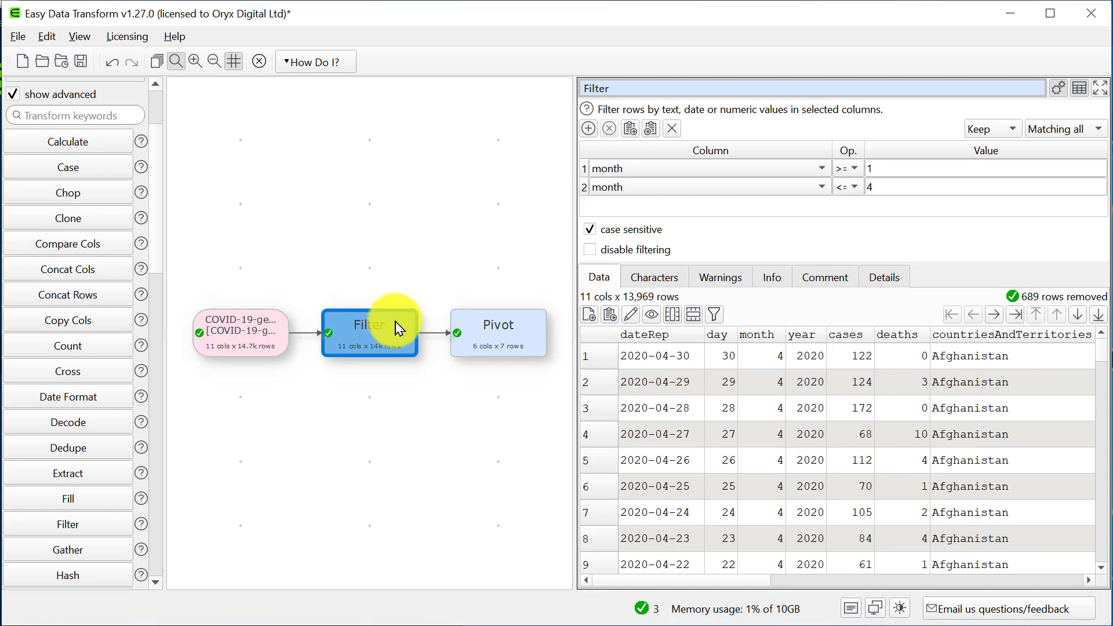
{"action": "left_click", "coordinate": [588, 128]}
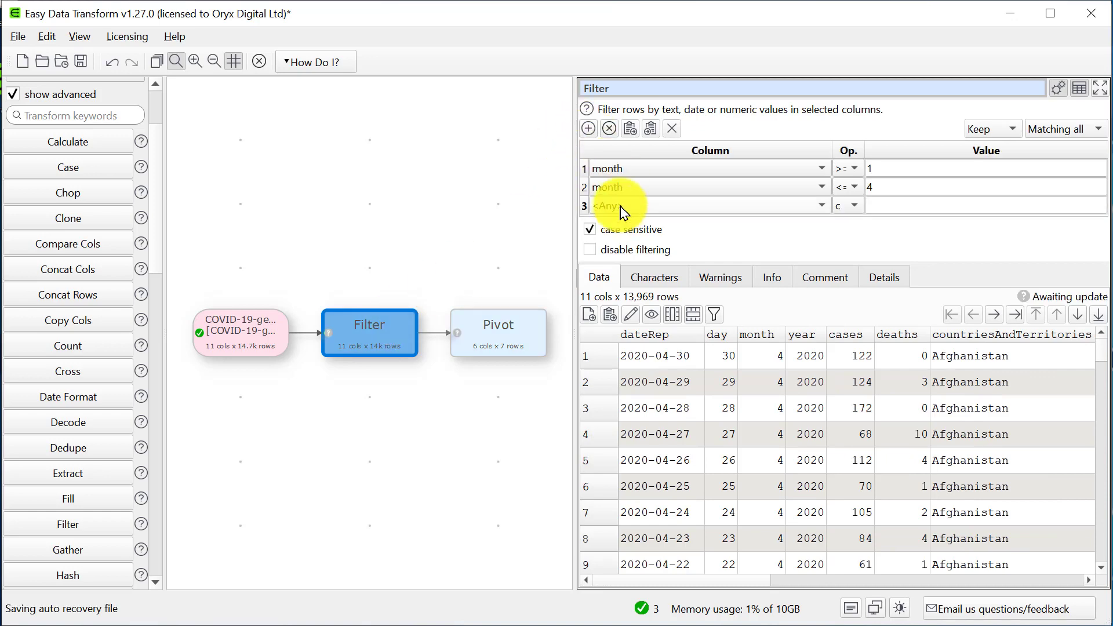
{"action": "left_click", "coordinate": [623, 213]}
{"action": "left_click", "coordinate": [625, 379]}
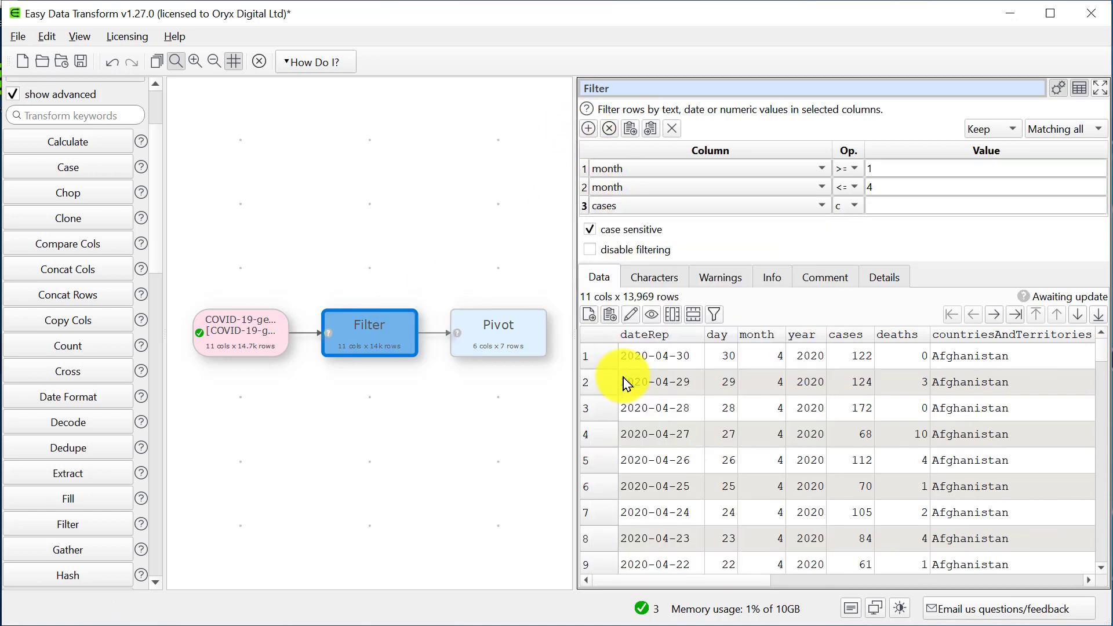
{"action": "left_click", "coordinate": [849, 208]}
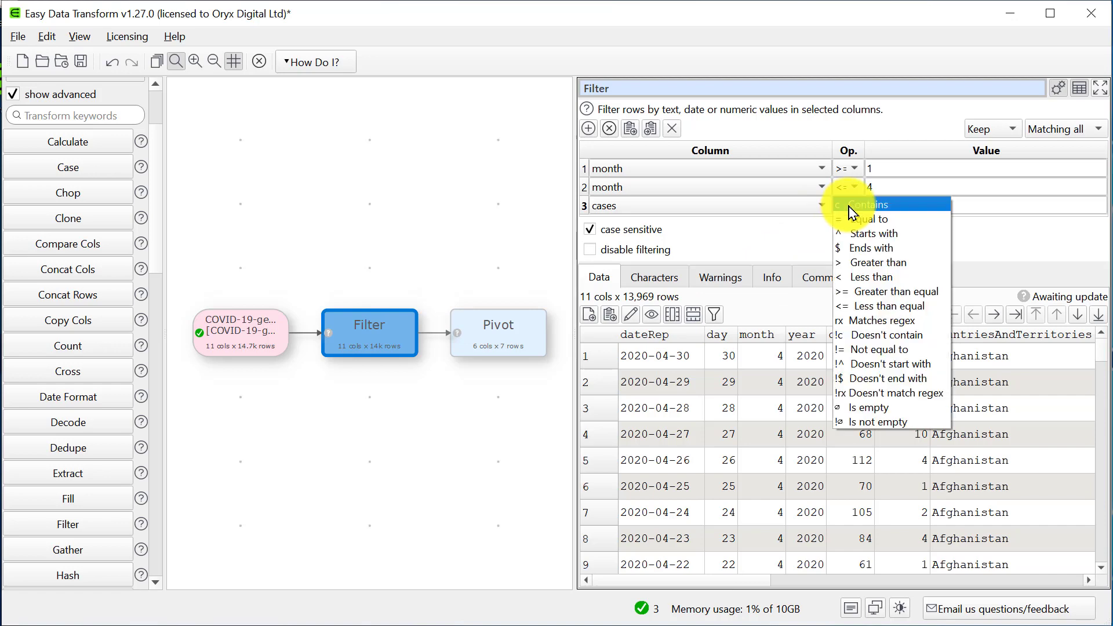
{"action": "left_click", "coordinate": [864, 290]}
{"action": "left_click", "coordinate": [903, 200]}
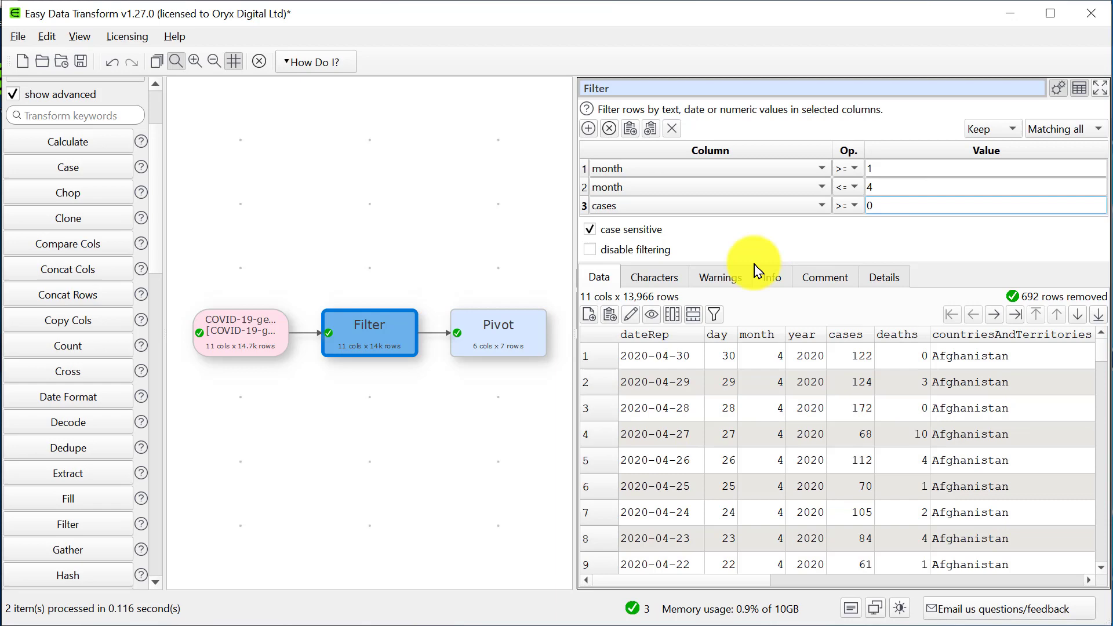
{"action": "left_click", "coordinate": [514, 343]}
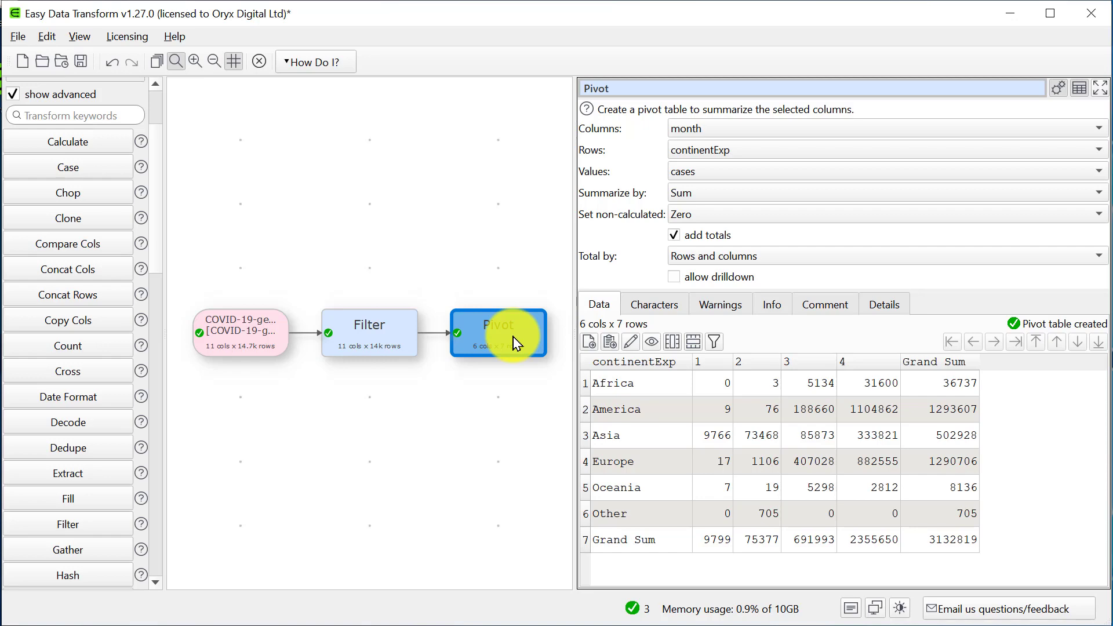
Turn off the pivot's grand totals, copy the table, and switch to RAWGraphs.
{"action": "left_click", "coordinate": [673, 235]}
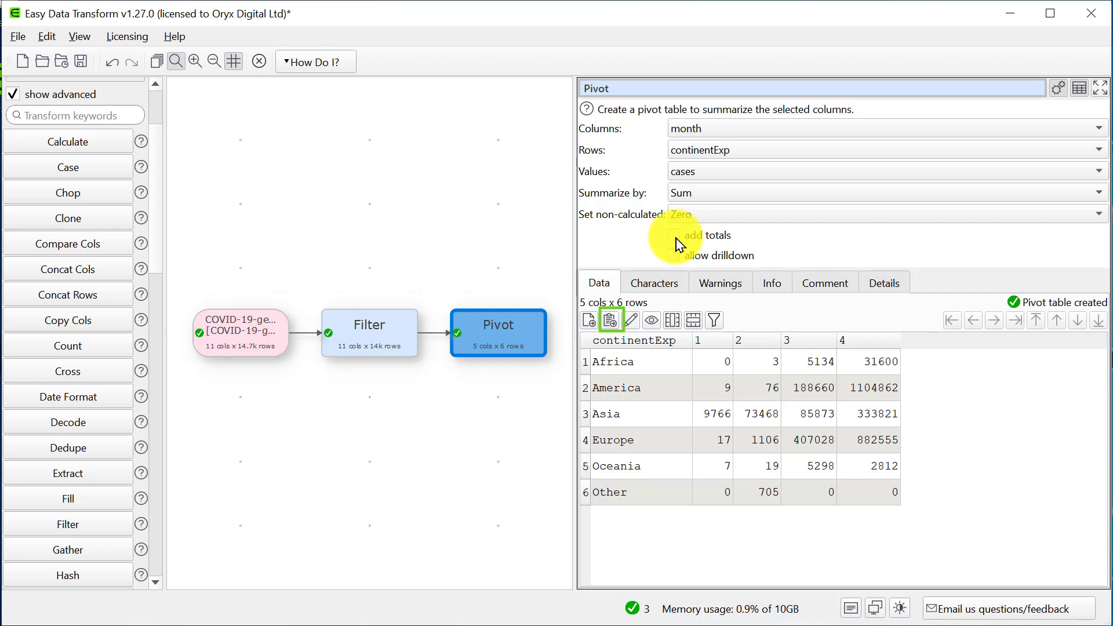
{"action": "left_click", "coordinate": [610, 320]}
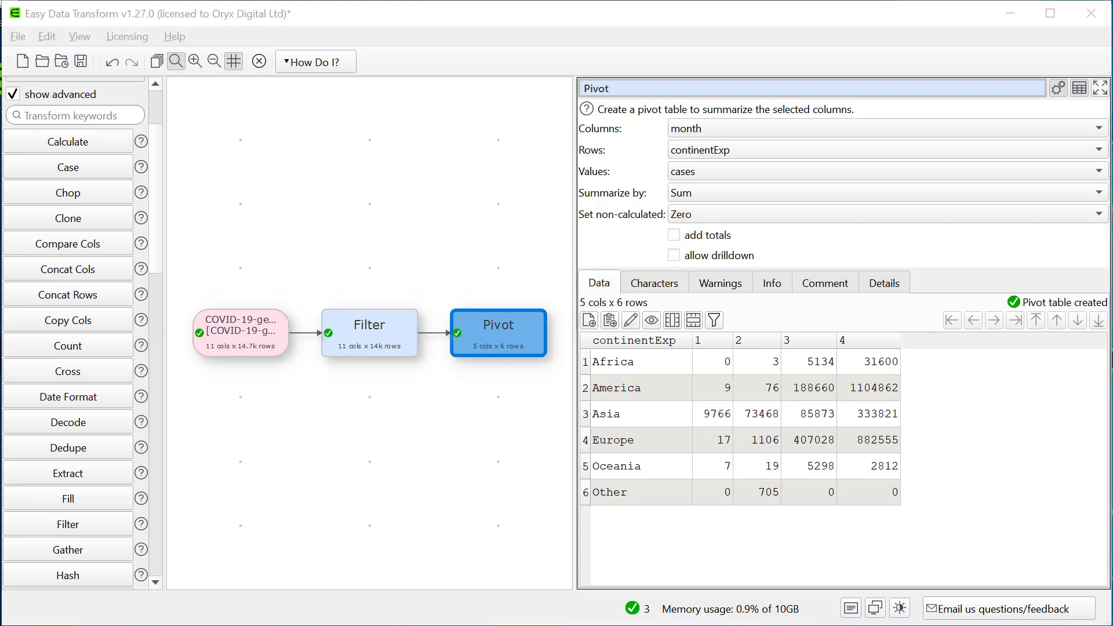
{"action": "key", "text": "alt+Tab"}
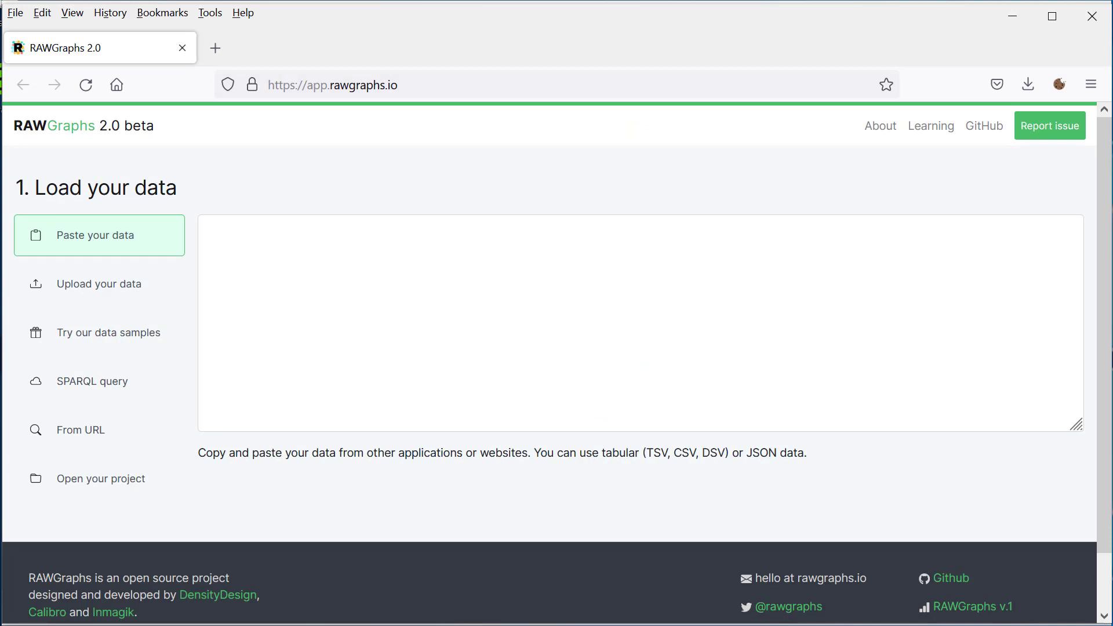
Paste the continent-by-month pivot table into RAWGraphs and scroll down to the chart choices.
{"action": "left_click", "coordinate": [295, 244]}
{"action": "type", "text": "1,2,3,4,continentExp 0,3,5134,31600,Africa 9,76,188660,1104862,America 9766,73468,85873,333821,Asia 17,1106,407028,882555,Europe 7,19,5298,2812,Oceania 0,705,0,0,Other"}
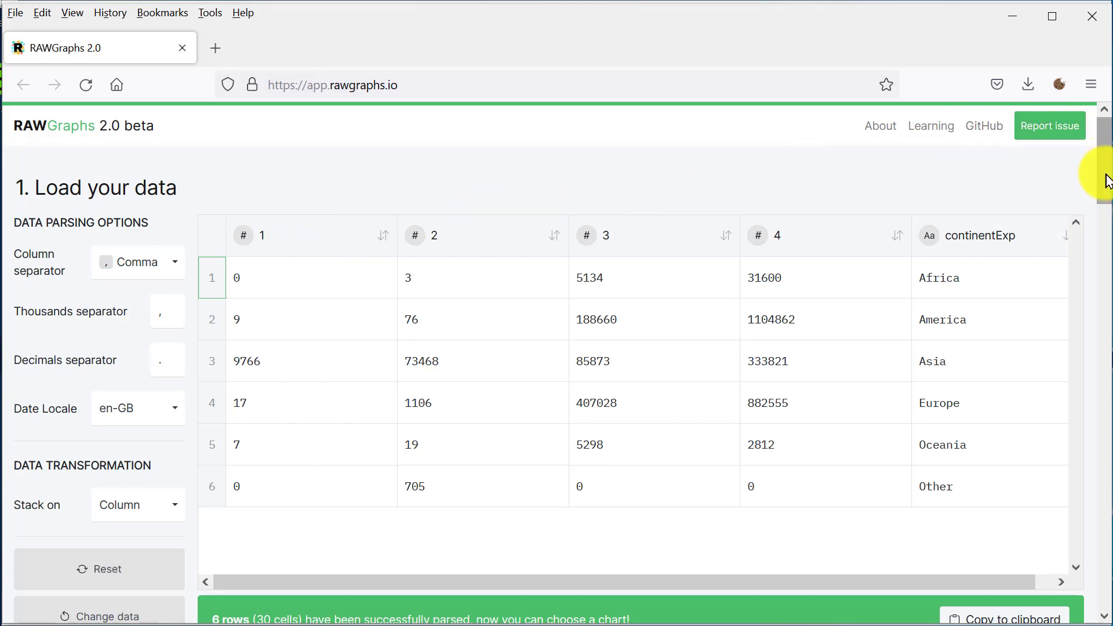
{"action": "scroll", "coordinate": [1106, 197], "scroll_direction": "down", "scroll_amount": 1}
{"action": "left_click_drag", "start_coordinate": [1105, 197], "coordinate": [1105, 288]}
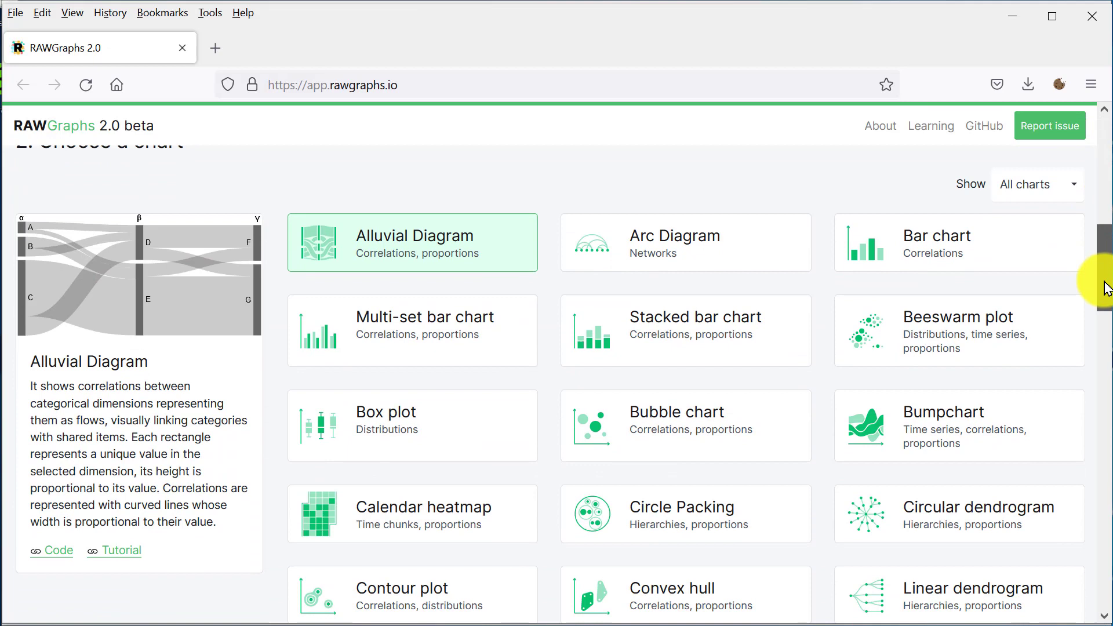
Pick the multi-set bar chart, mapping months 1–4 to Size and continentExp to Sets.
{"action": "left_click", "coordinate": [429, 329]}
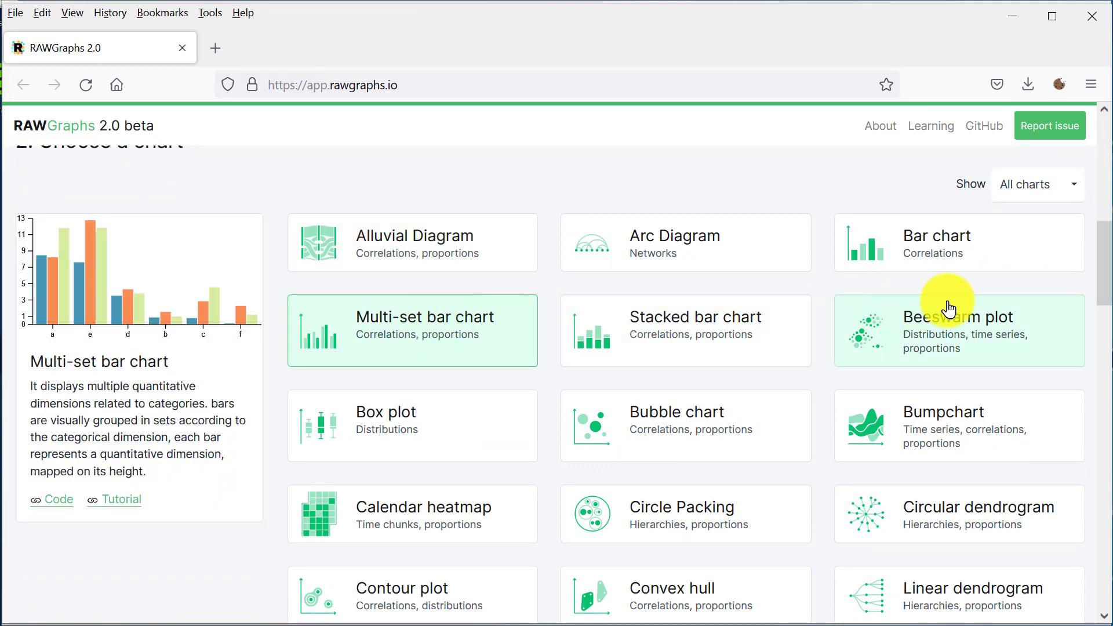
{"action": "left_click_drag", "start_coordinate": [1102, 288], "coordinate": [1105, 470]}
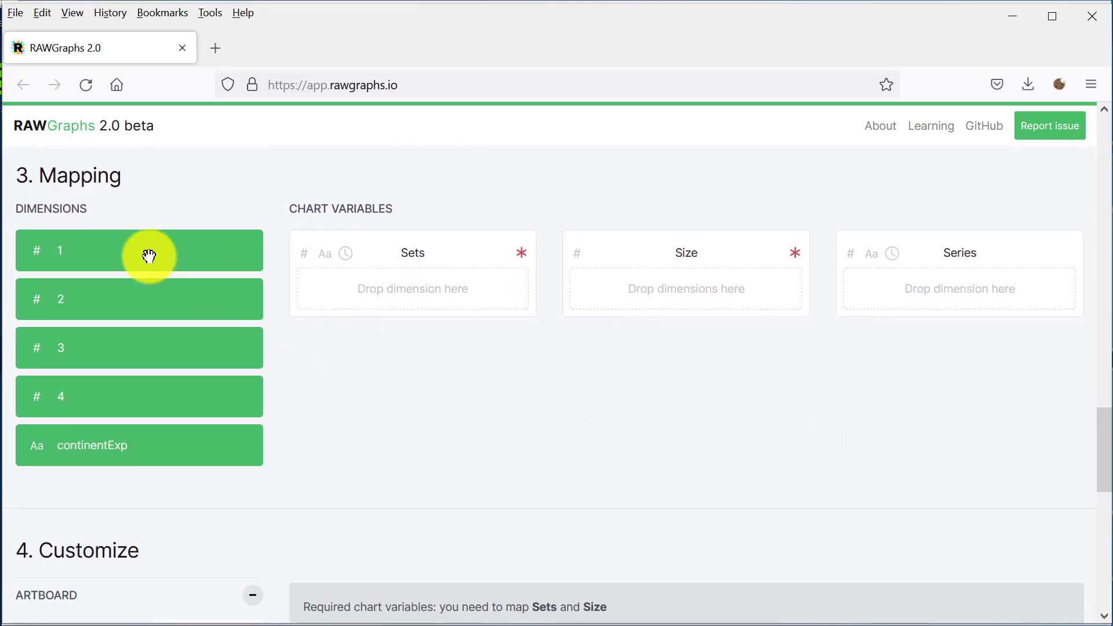
{"action": "left_click_drag", "start_coordinate": [148, 255], "coordinate": [701, 289]}
{"action": "left_click_drag", "start_coordinate": [145, 301], "coordinate": [666, 335]}
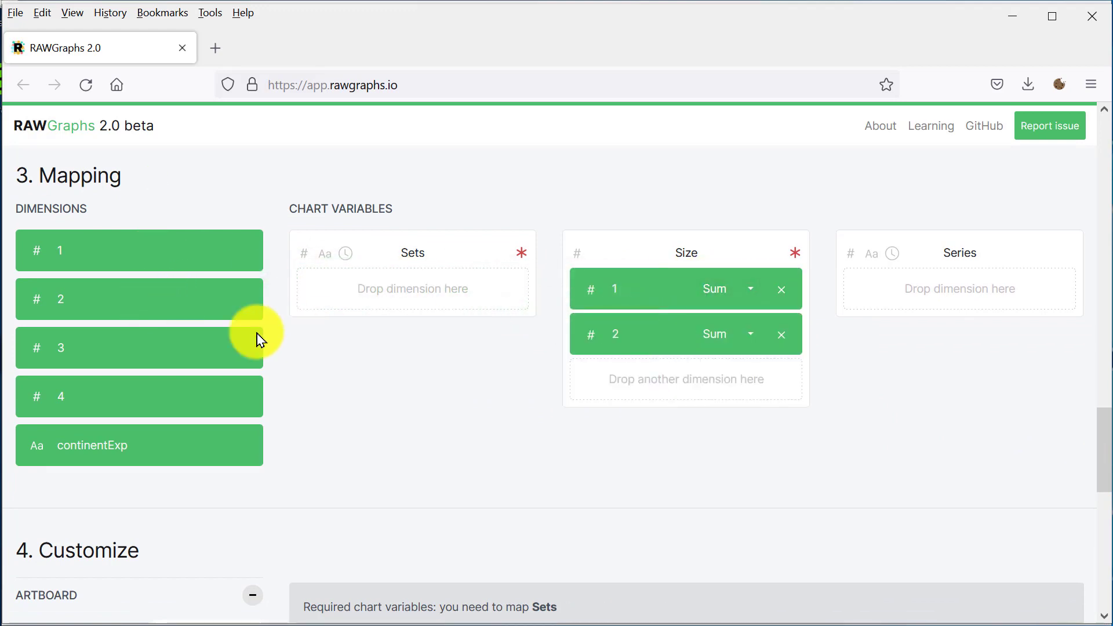
{"action": "left_click_drag", "start_coordinate": [161, 353], "coordinate": [660, 371]}
{"action": "left_click_drag", "start_coordinate": [152, 400], "coordinate": [672, 421]}
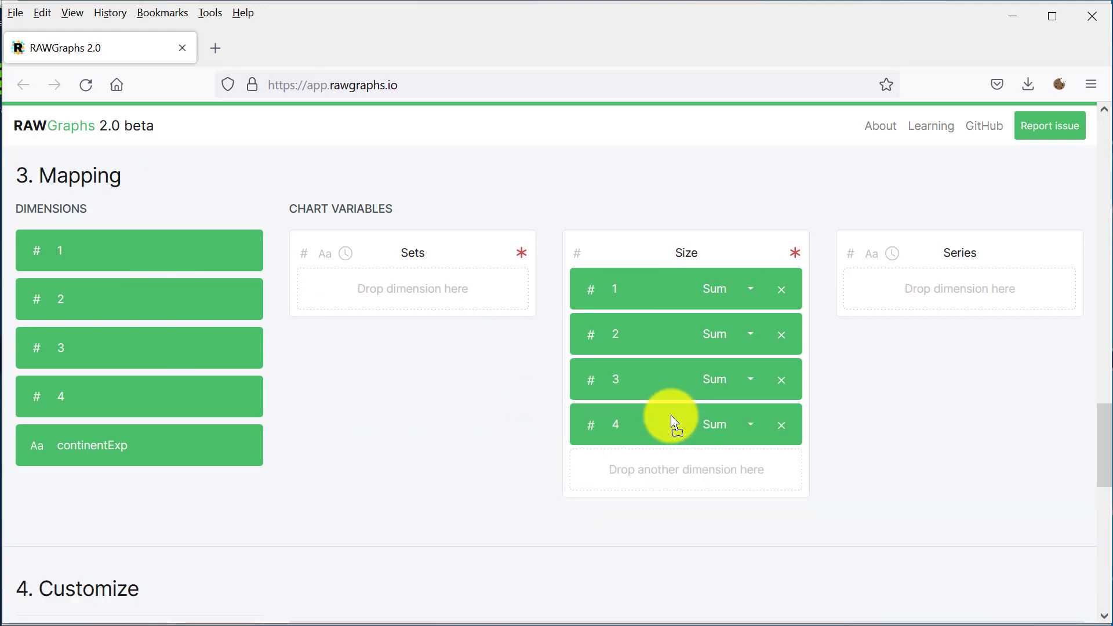
{"action": "left_click_drag", "start_coordinate": [228, 454], "coordinate": [444, 298]}
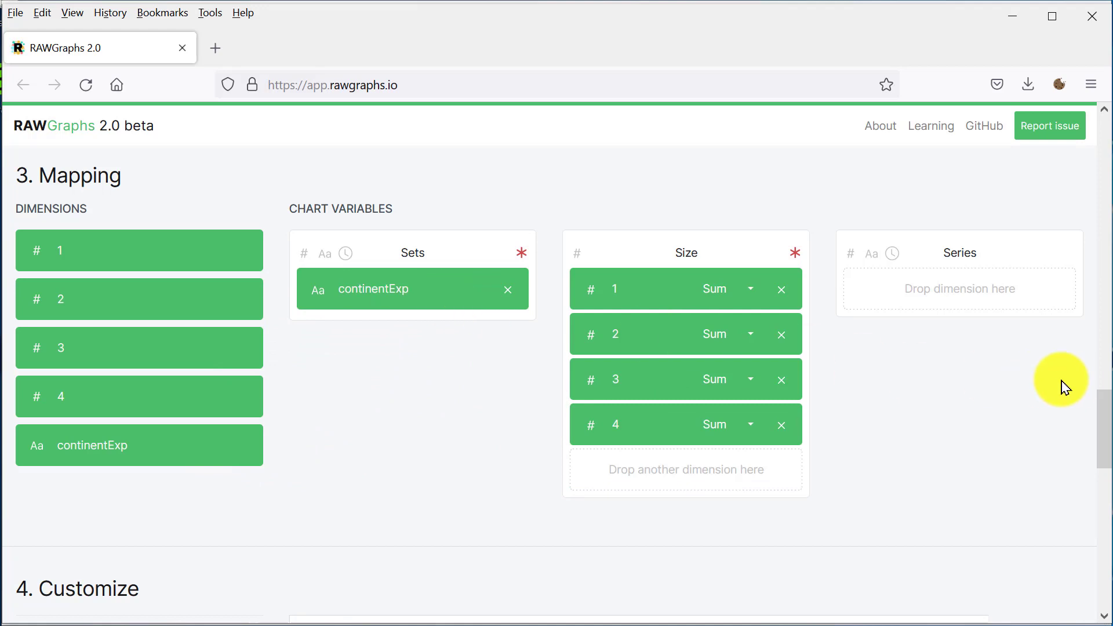
{"action": "left_click_drag", "start_coordinate": [1103, 409], "coordinate": [1105, 505]}
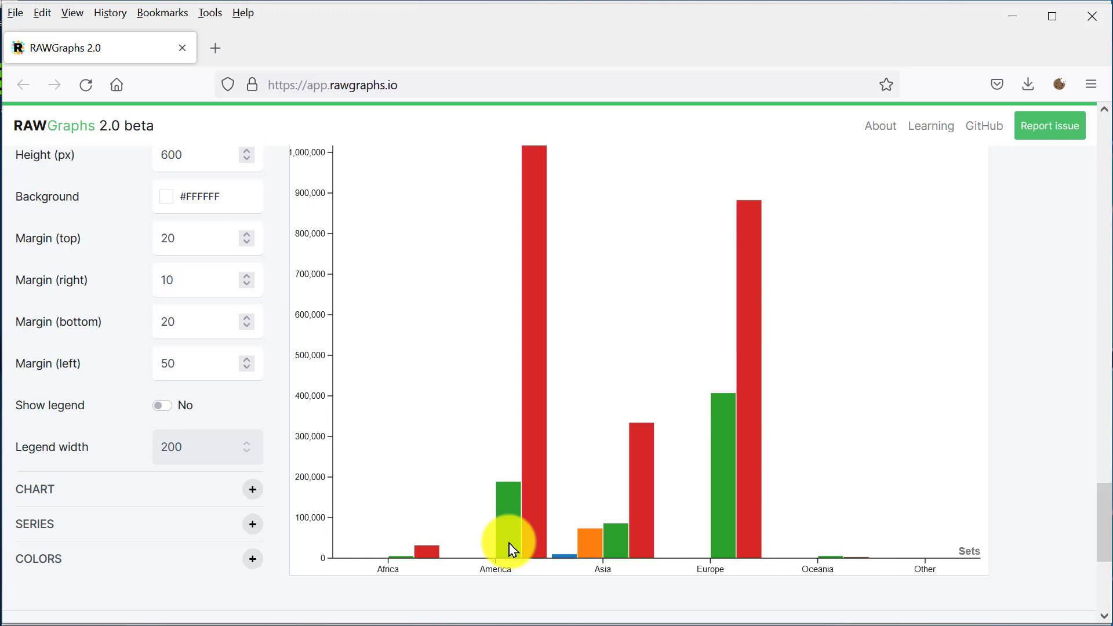
Apply the Turbo discrete colour scheme and review the export format options.
{"action": "left_click", "coordinate": [252, 559]}
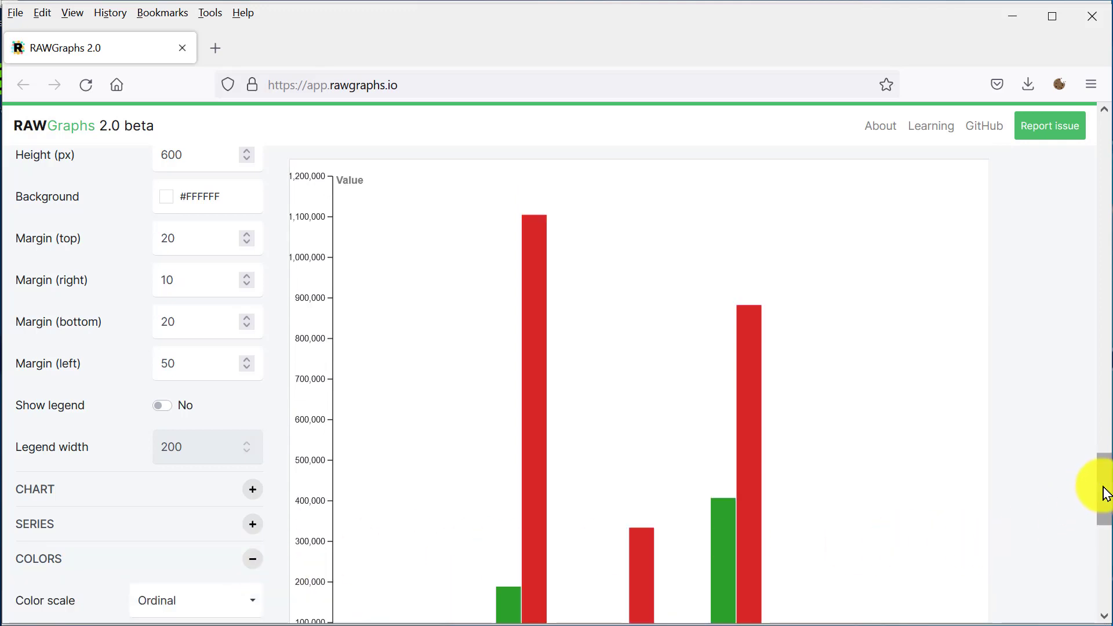
{"action": "left_click_drag", "start_coordinate": [1101, 489], "coordinate": [1101, 529]}
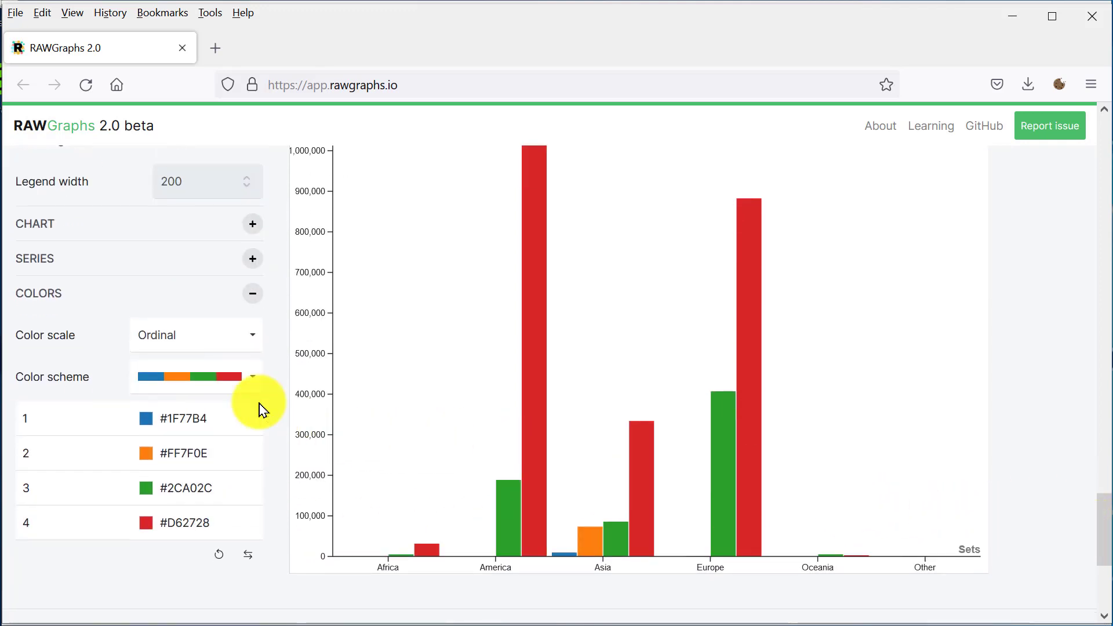
{"action": "left_click", "coordinate": [232, 386]}
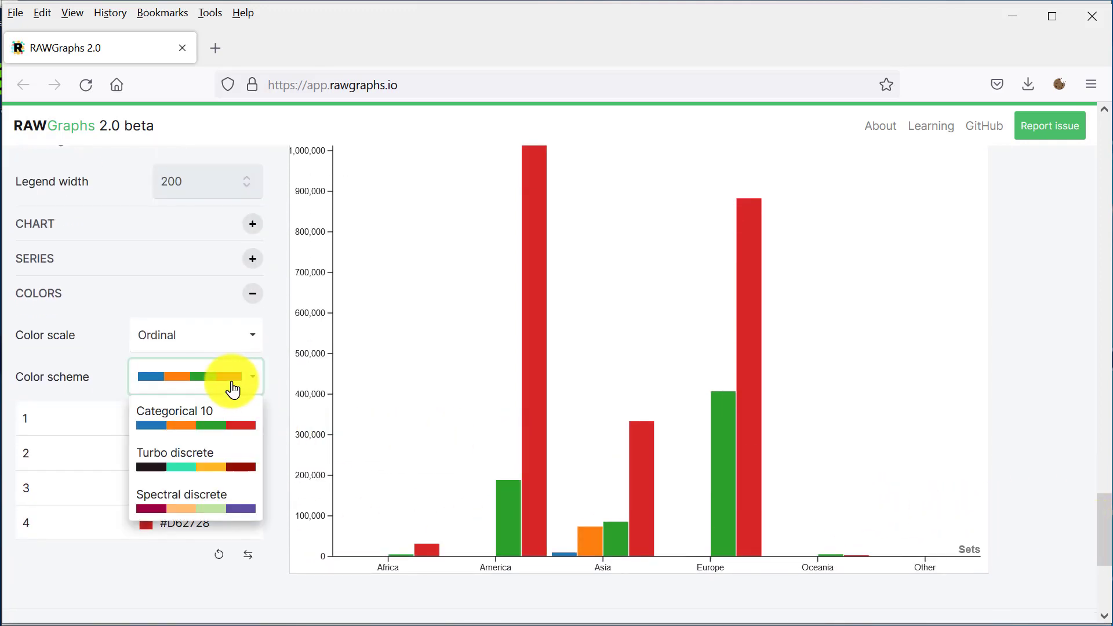
{"action": "left_click", "coordinate": [223, 467]}
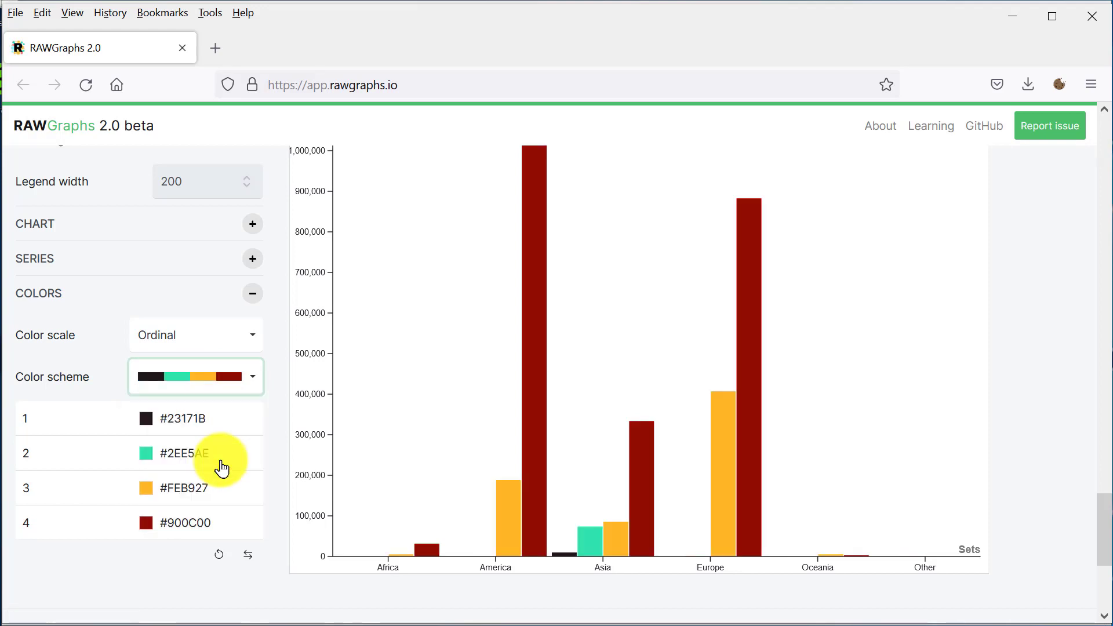
{"action": "left_click_drag", "start_coordinate": [1104, 512], "coordinate": [1093, 557]}
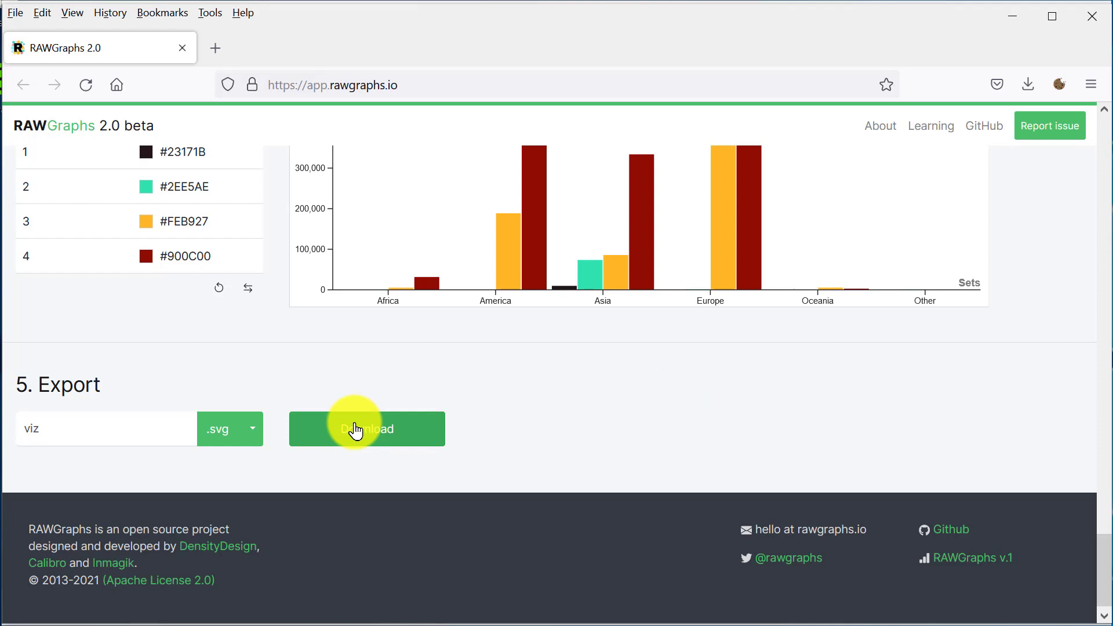
{"action": "left_click", "coordinate": [252, 430]}
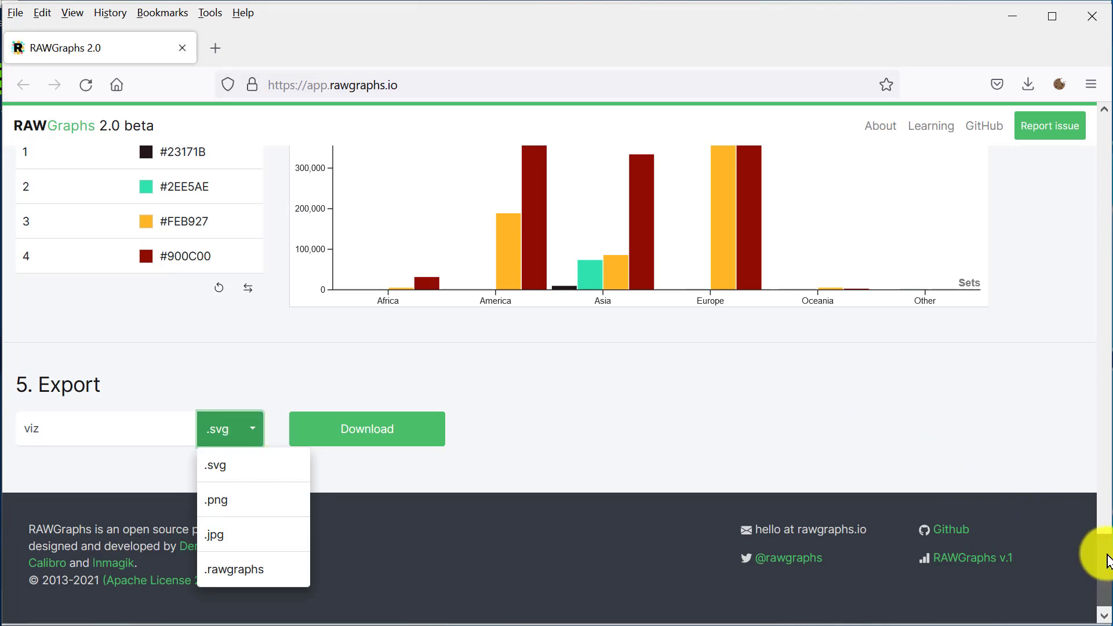
{"action": "left_click_drag", "start_coordinate": [1103, 553], "coordinate": [1108, 237]}
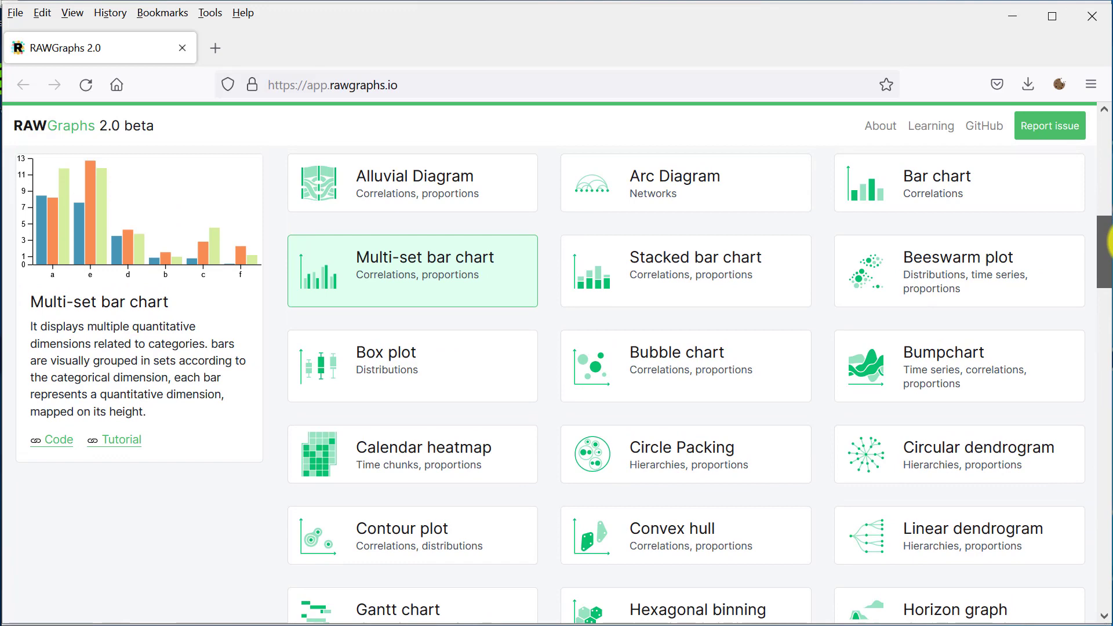
Switch to a stacked bar chart with continentExp on the X axis and months 1–4 in Size.
{"action": "left_click", "coordinate": [732, 281]}
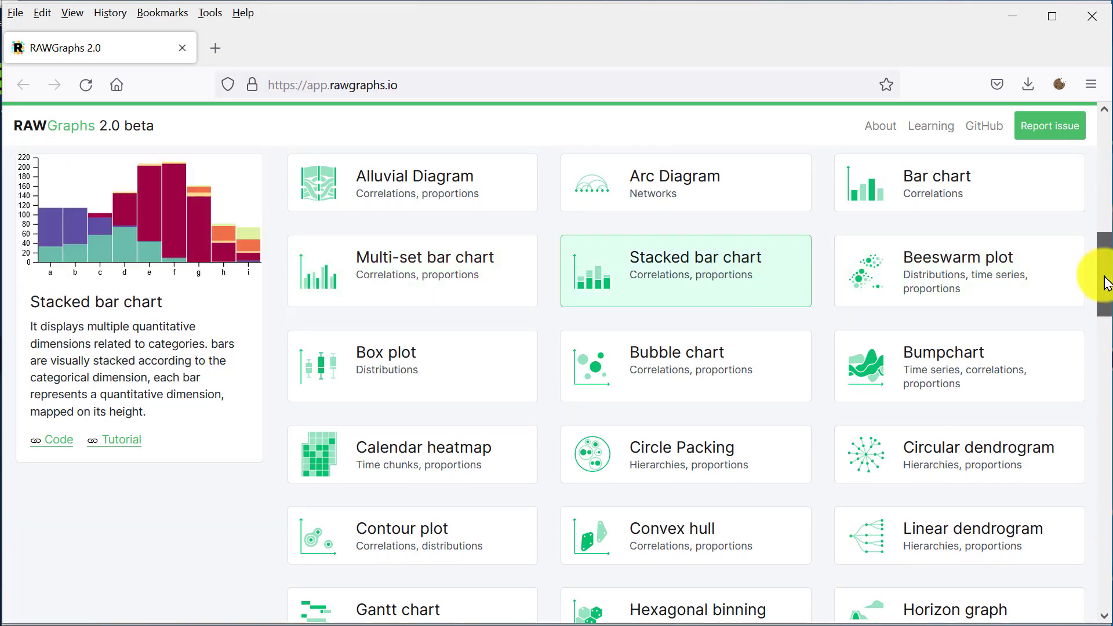
{"action": "left_click_drag", "start_coordinate": [1107, 283], "coordinate": [1098, 466]}
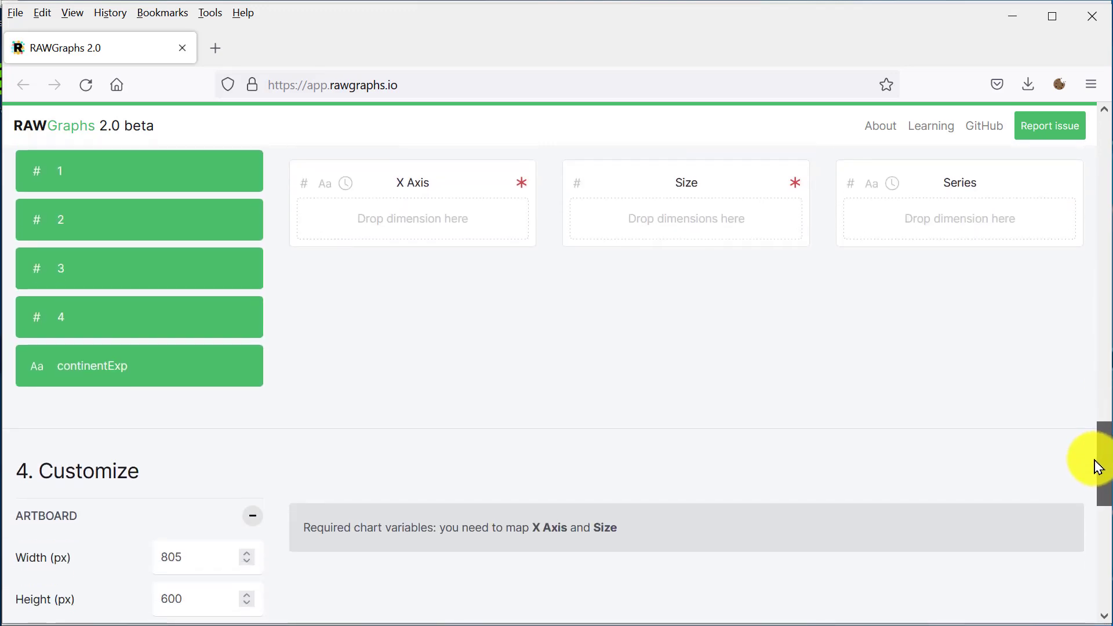
{"action": "left_click_drag", "start_coordinate": [191, 373], "coordinate": [449, 233]}
{"action": "left_click_drag", "start_coordinate": [139, 179], "coordinate": [655, 226]}
{"action": "left_click_drag", "start_coordinate": [203, 218], "coordinate": [660, 257]}
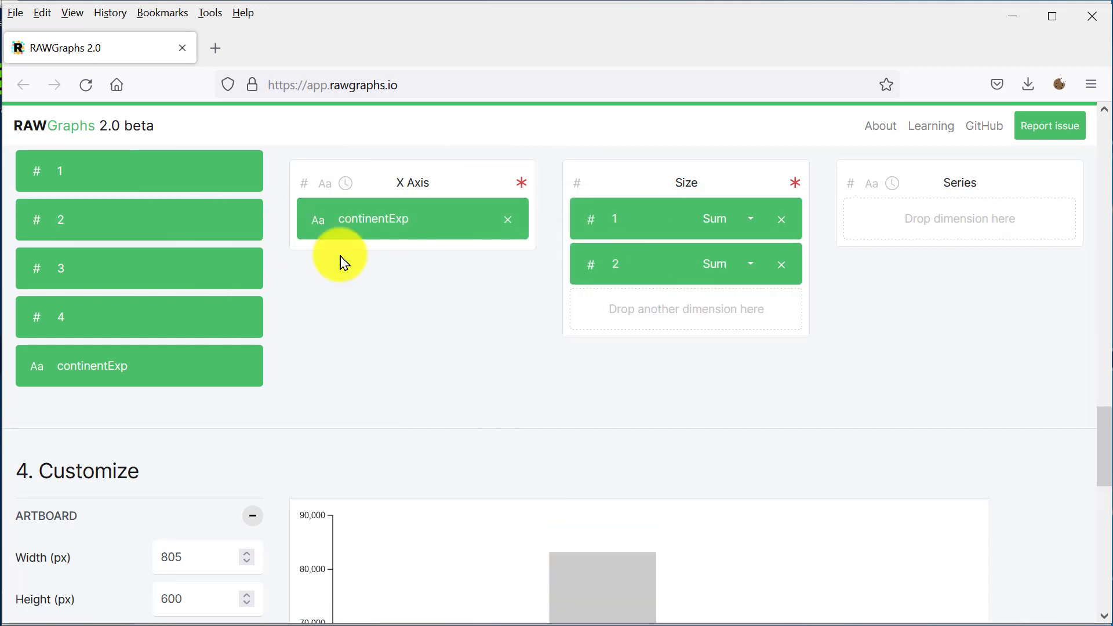
{"action": "left_click_drag", "start_coordinate": [174, 268], "coordinate": [667, 304]}
{"action": "left_click_drag", "start_coordinate": [168, 318], "coordinate": [707, 341]}
{"action": "left_click_drag", "start_coordinate": [1095, 410], "coordinate": [1107, 509]}
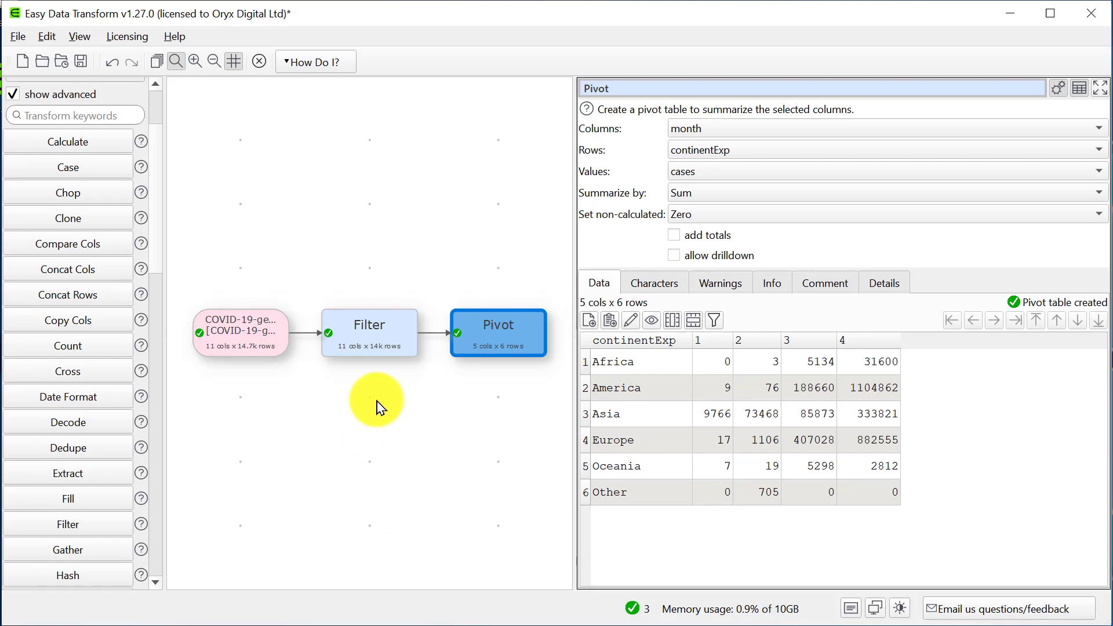
Add a filter after the existing one keeping rows where continentExp = Europe.
{"action": "left_click", "coordinate": [370, 342]}
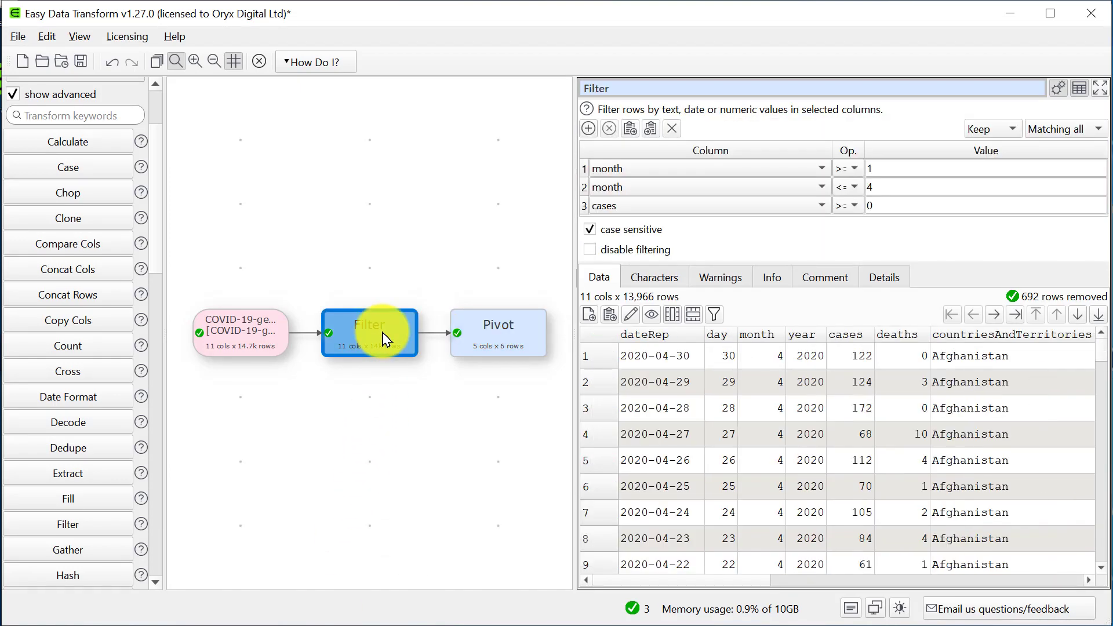
{"action": "left_click", "coordinate": [85, 524]}
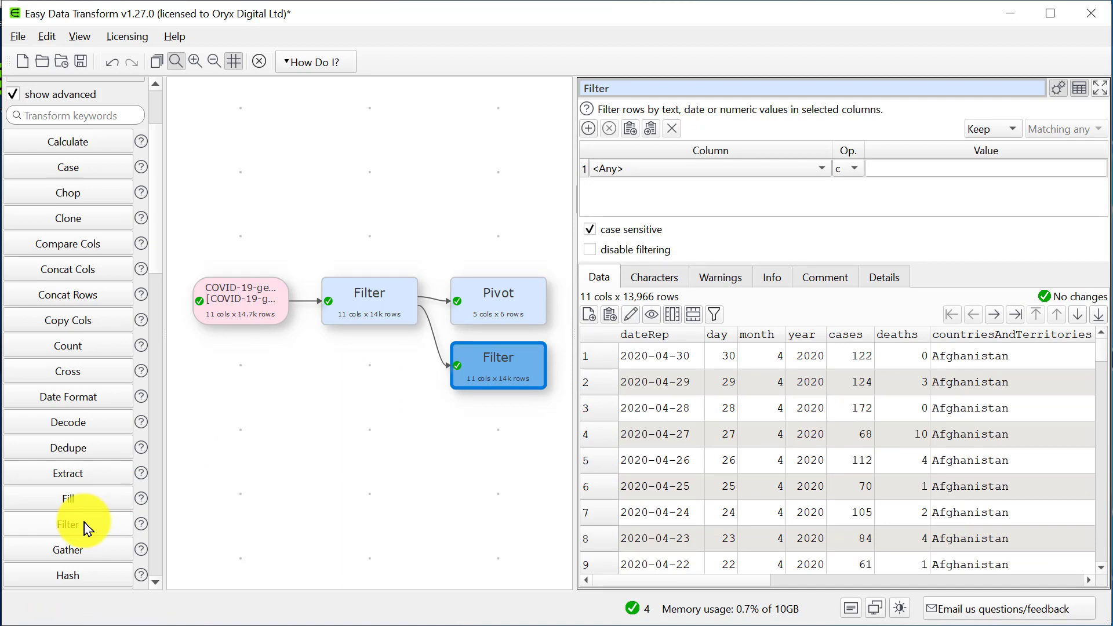
{"action": "left_click", "coordinate": [695, 170]}
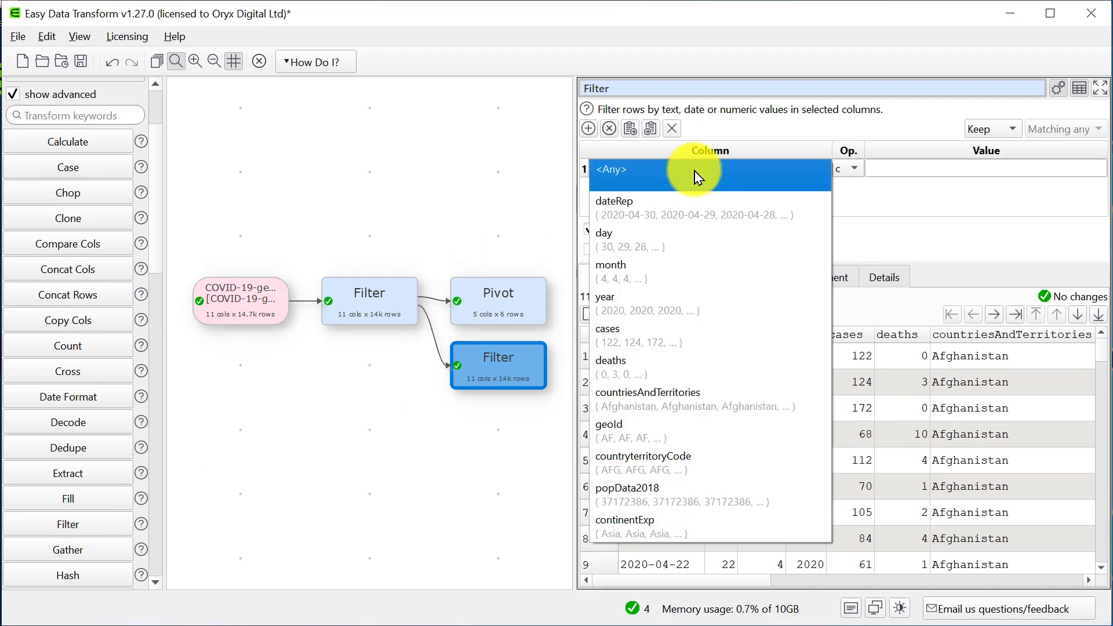
{"action": "left_click", "coordinate": [671, 527]}
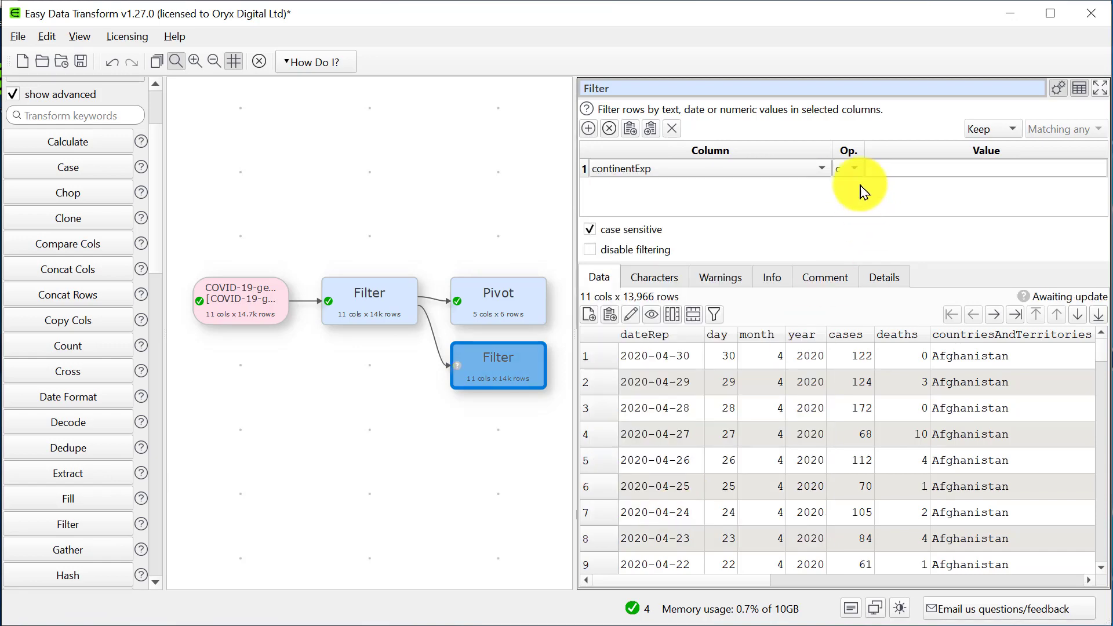
{"action": "left_click", "coordinate": [852, 169]}
{"action": "left_click", "coordinate": [856, 182]}
{"action": "left_click", "coordinate": [922, 163]}
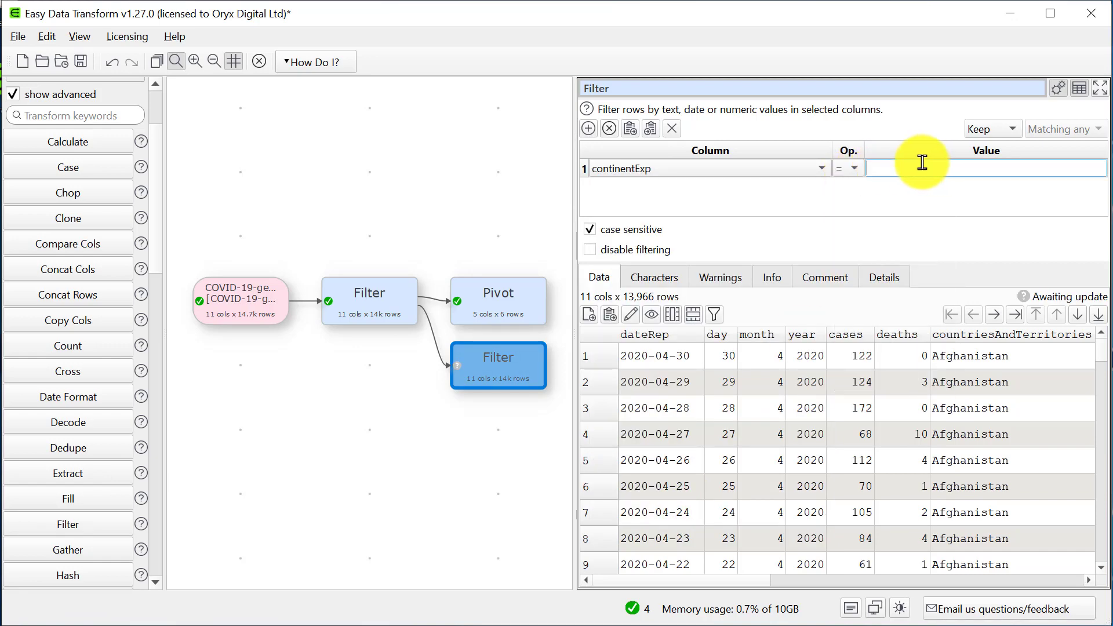
{"action": "type", "text": "Europe"}
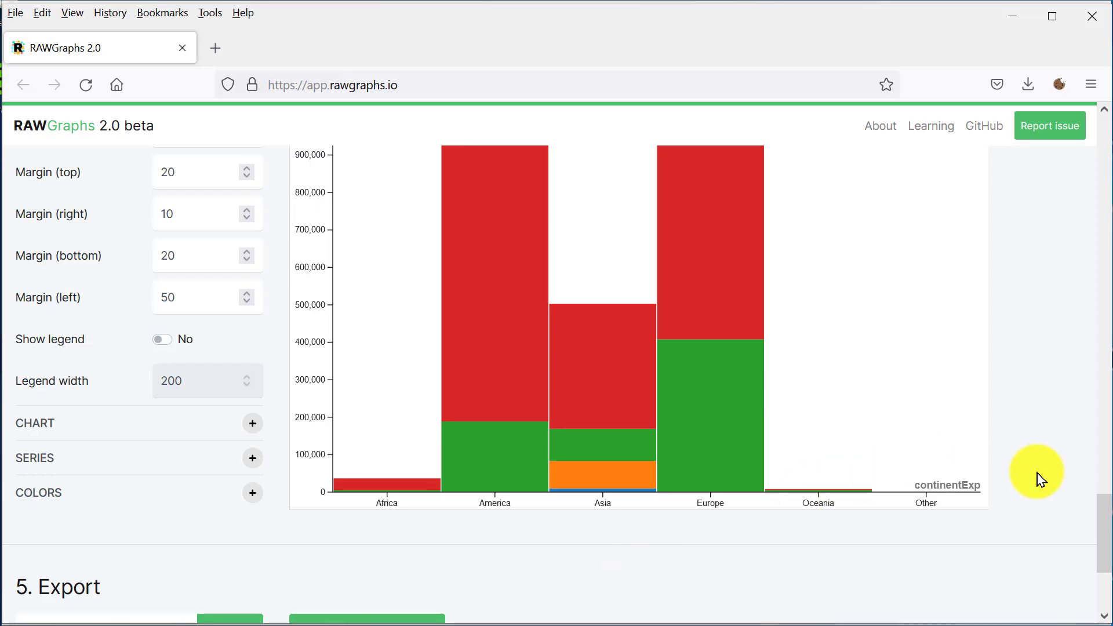
Reset RAWGraphs' data and paste the 4,734-row Europe-only daily dataset.
{"action": "left_click_drag", "start_coordinate": [1103, 524], "coordinate": [1110, 133]}
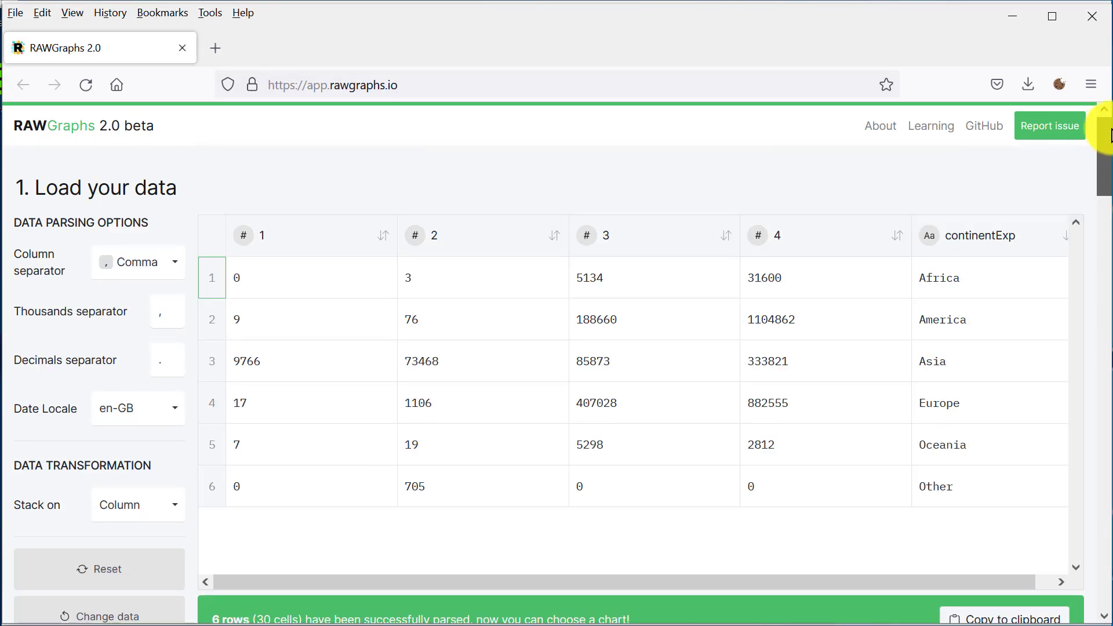
{"action": "left_click", "coordinate": [126, 569]}
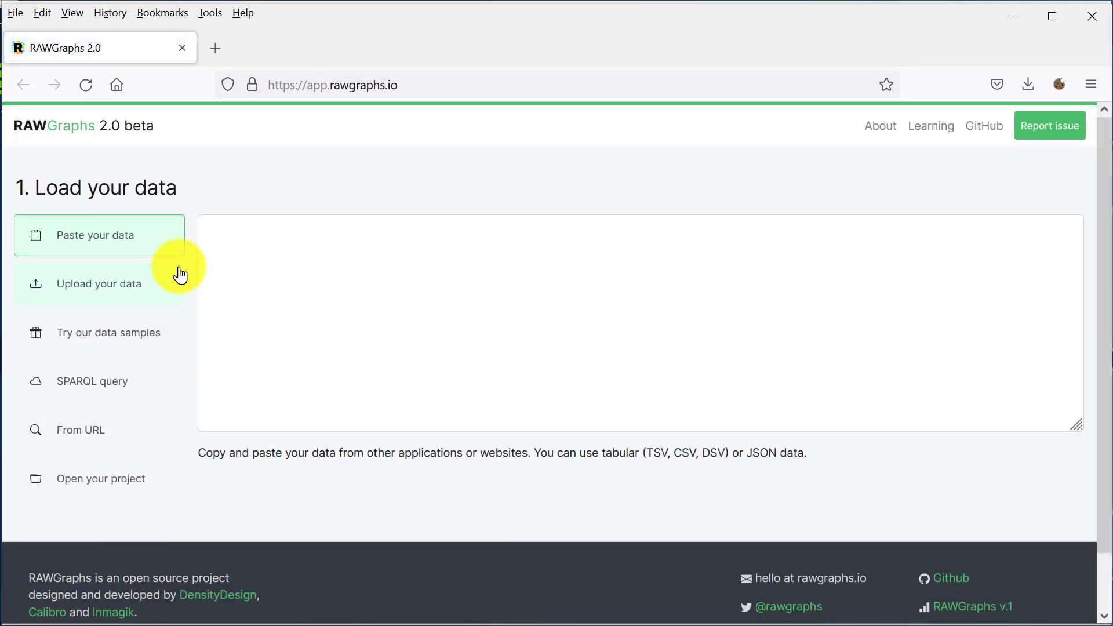
{"action": "left_click", "coordinate": [260, 255]}
{"action": "key", "text": "ctrl+v"}
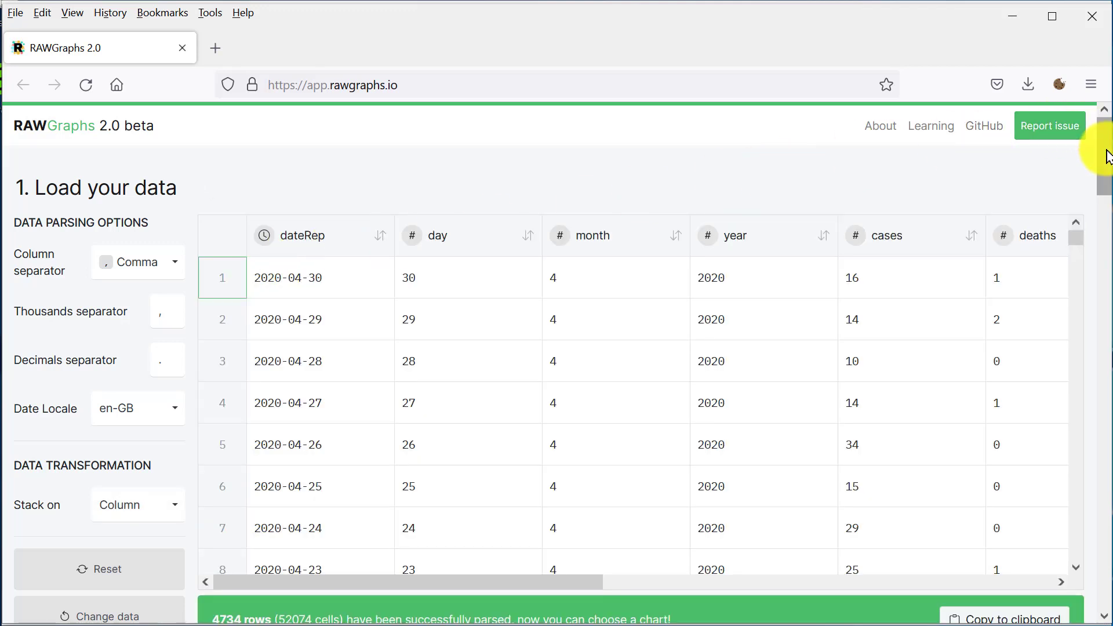
{"action": "left_click_drag", "start_coordinate": [1106, 160], "coordinate": [1107, 278]}
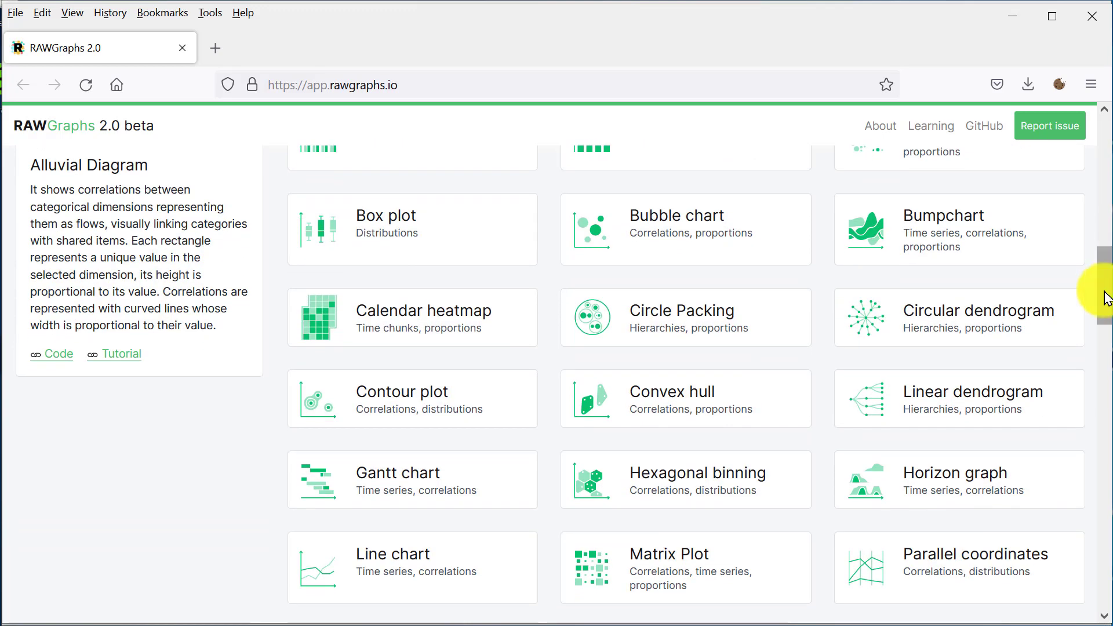
Build a line chart with dateRep on the X axis, cases on the Y axis and countriesAndTerritories as lines.
{"action": "left_click", "coordinate": [471, 567]}
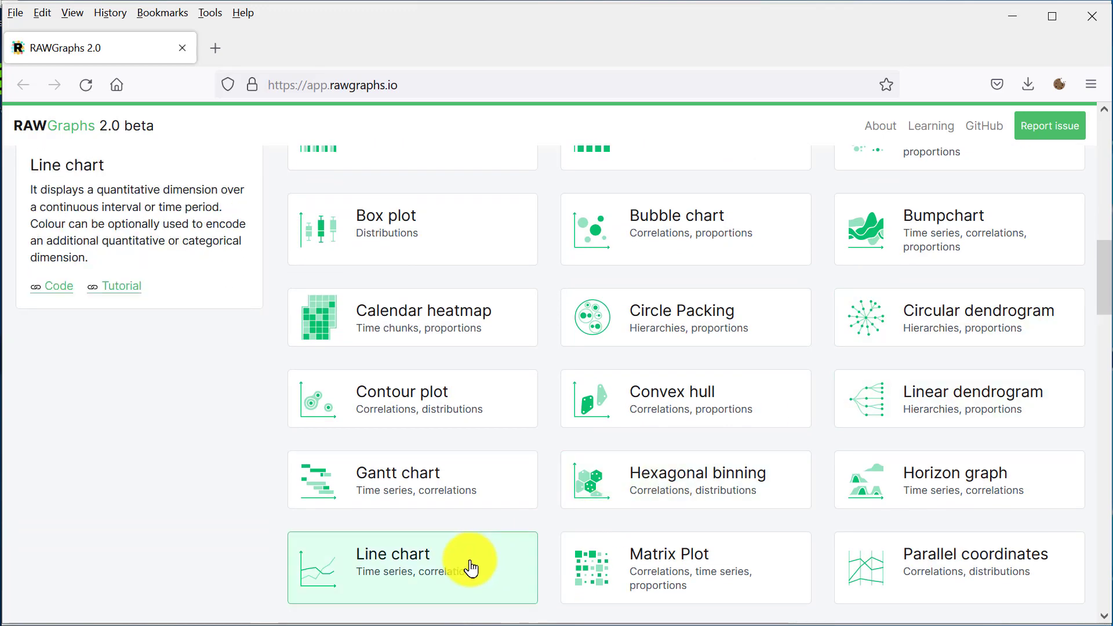
{"action": "left_click_drag", "start_coordinate": [1104, 274], "coordinate": [1099, 416]}
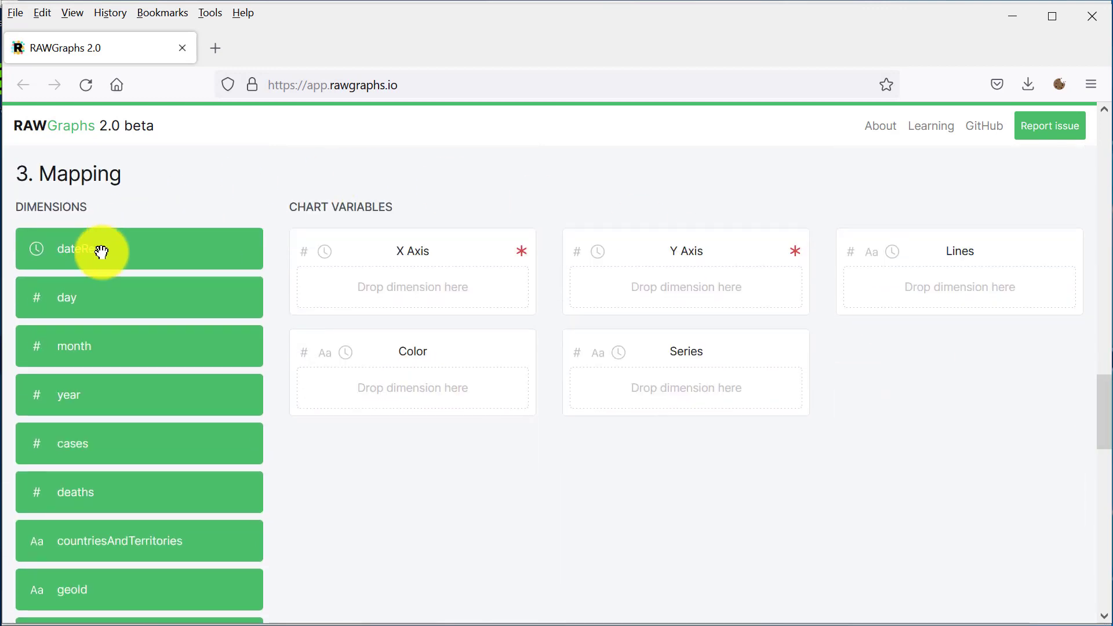
{"action": "left_click_drag", "start_coordinate": [99, 249], "coordinate": [375, 290]}
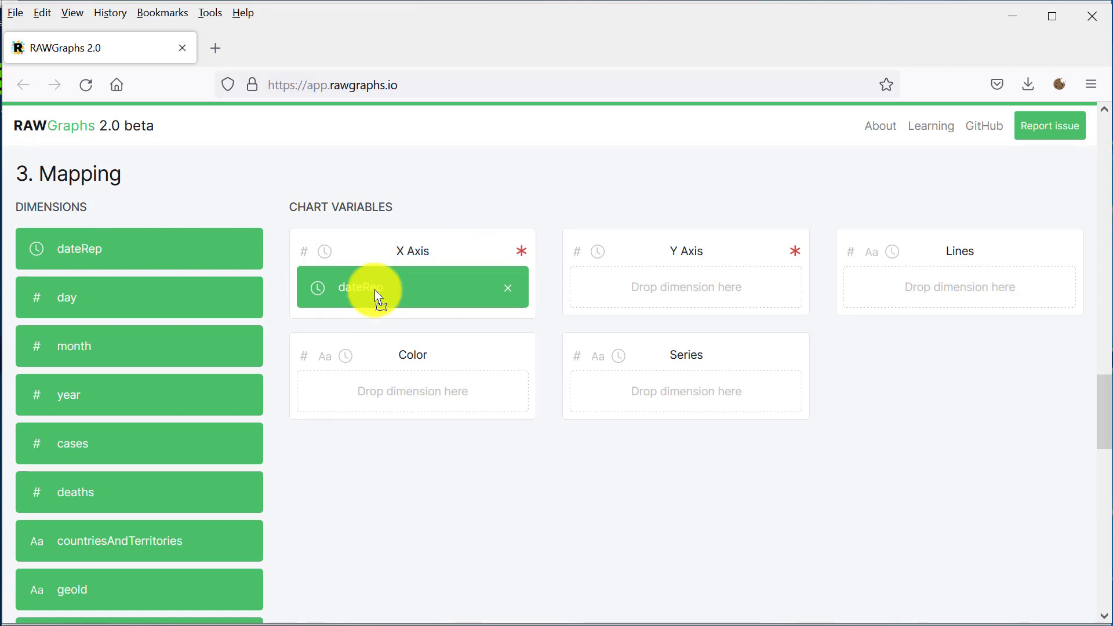
{"action": "left_click_drag", "start_coordinate": [149, 455], "coordinate": [646, 286]}
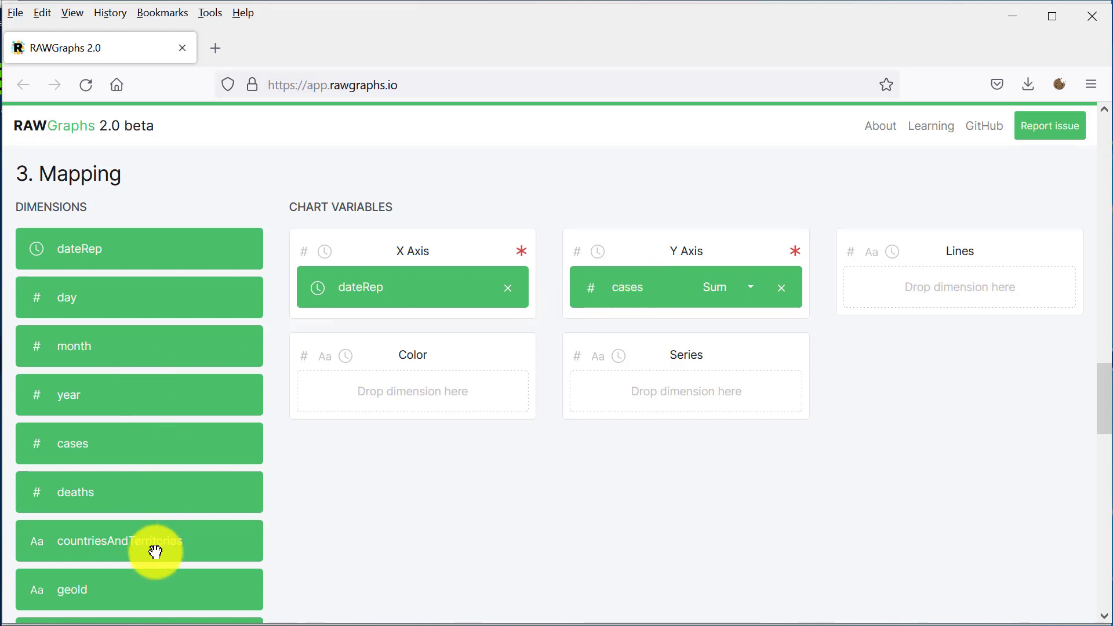
{"action": "left_click_drag", "start_coordinate": [155, 550], "coordinate": [950, 295]}
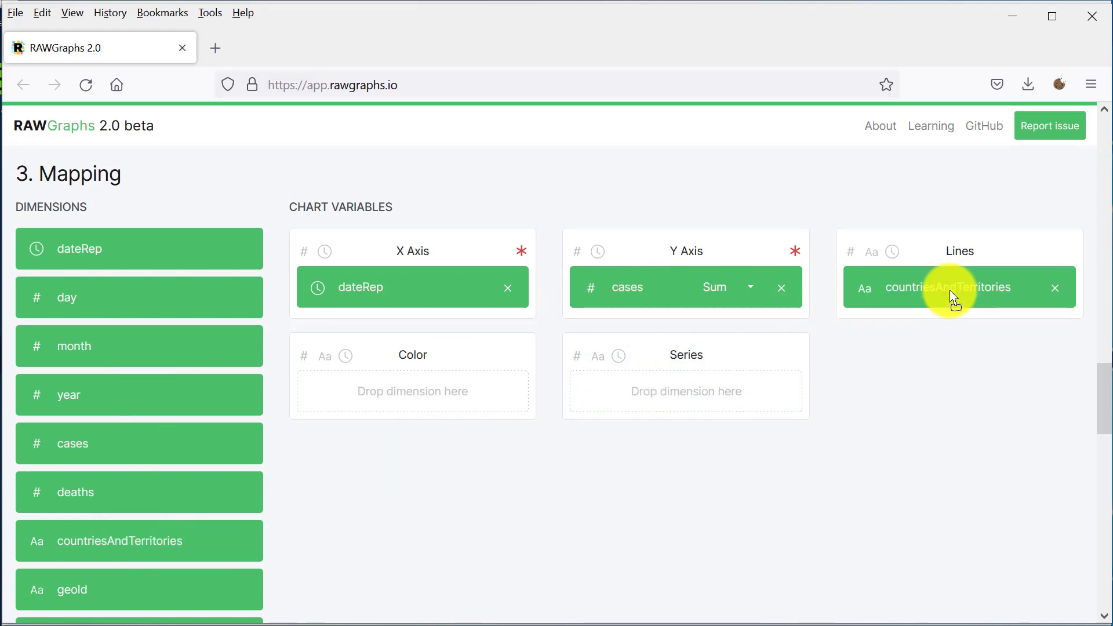
{"action": "left_click_drag", "start_coordinate": [1105, 393], "coordinate": [1099, 511]}
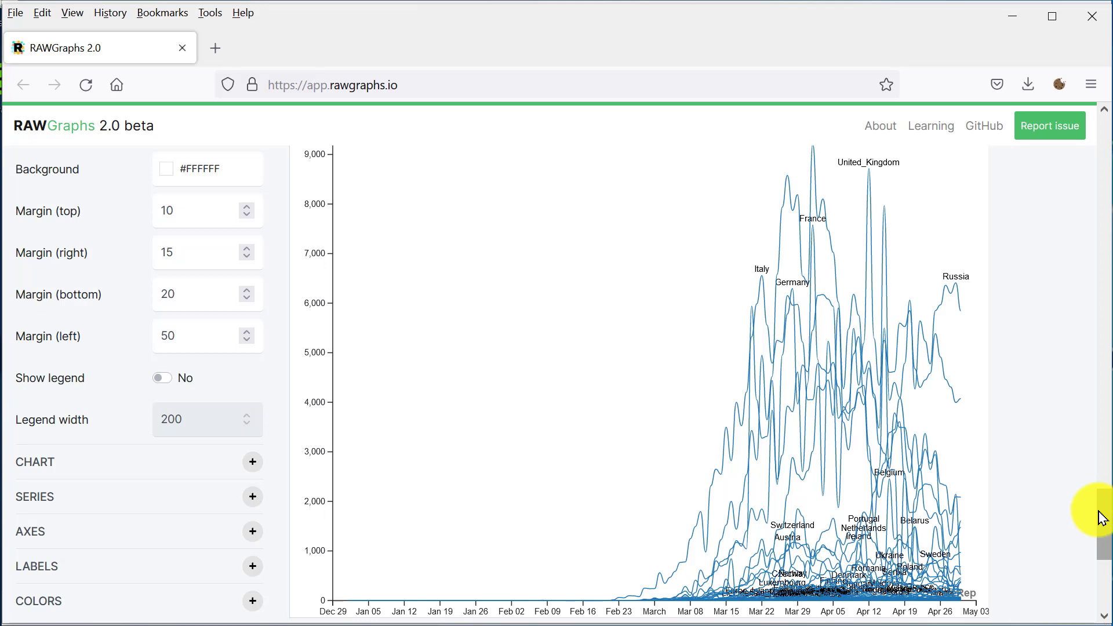
{"action": "left_click_drag", "start_coordinate": [1101, 518], "coordinate": [1100, 276]}
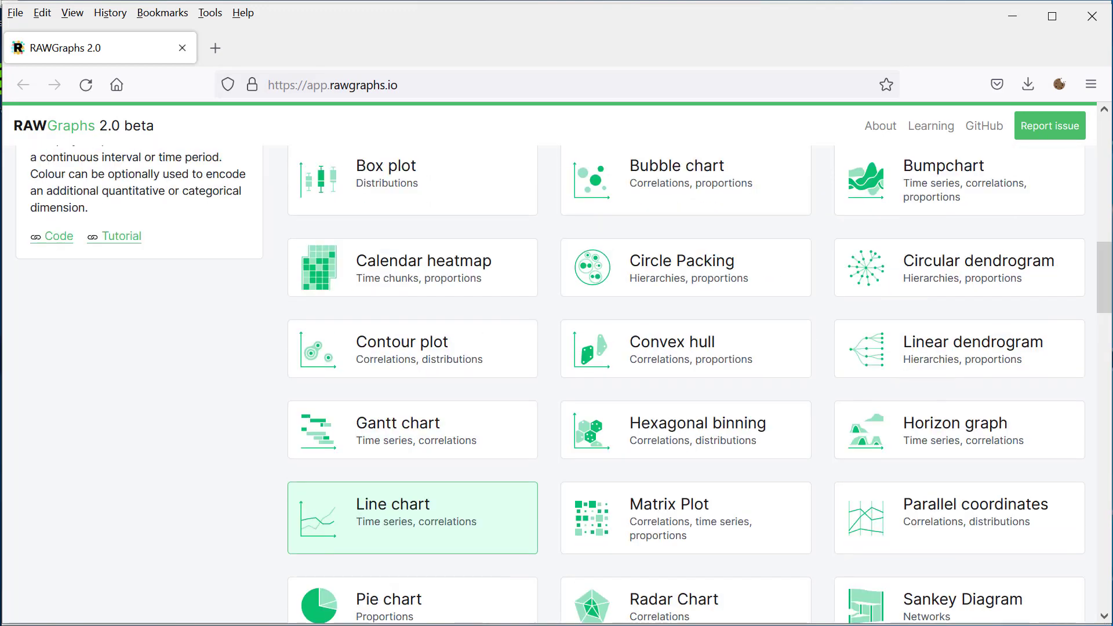